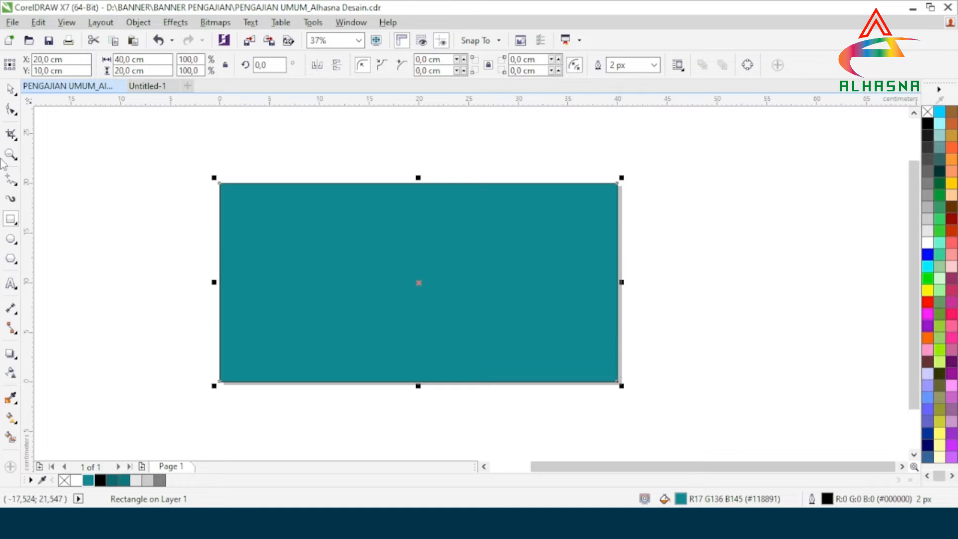
{"action": "left_click", "coordinate": [110, 186]}
{"action": "scroll", "coordinate": [385, 300], "scroll_direction": "down", "scroll_amount": 2}
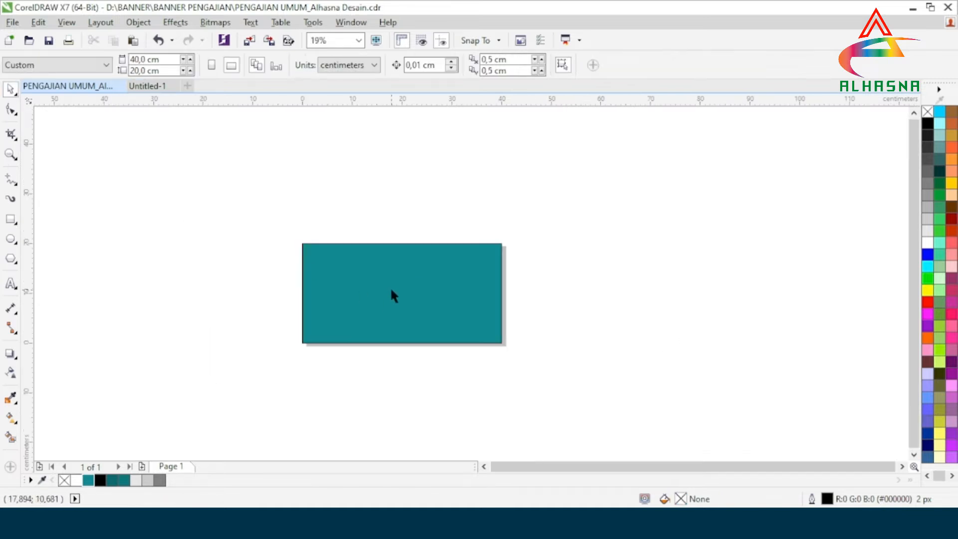
{"action": "scroll", "coordinate": [388, 289], "scroll_direction": "up", "scroll_amount": 2}
{"action": "scroll", "coordinate": [398, 273], "scroll_direction": "up", "scroll_amount": 2}
{"action": "scroll", "coordinate": [398, 273], "scroll_direction": "down", "scroll_amount": 2}
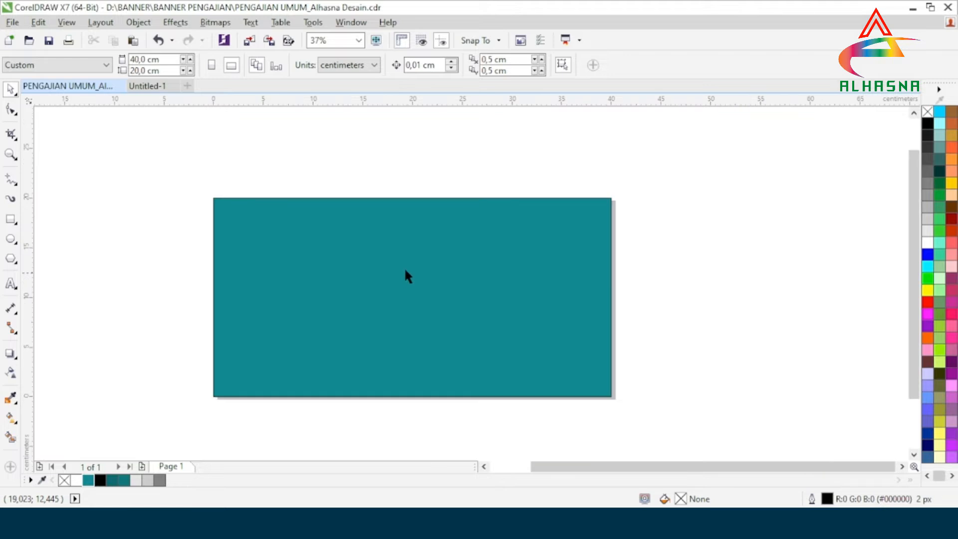
Copy all nine design elements from the Untitled-1 document and paste them into the PENGAJIAN UMUM banner document.
{"action": "left_click", "coordinate": [144, 89]}
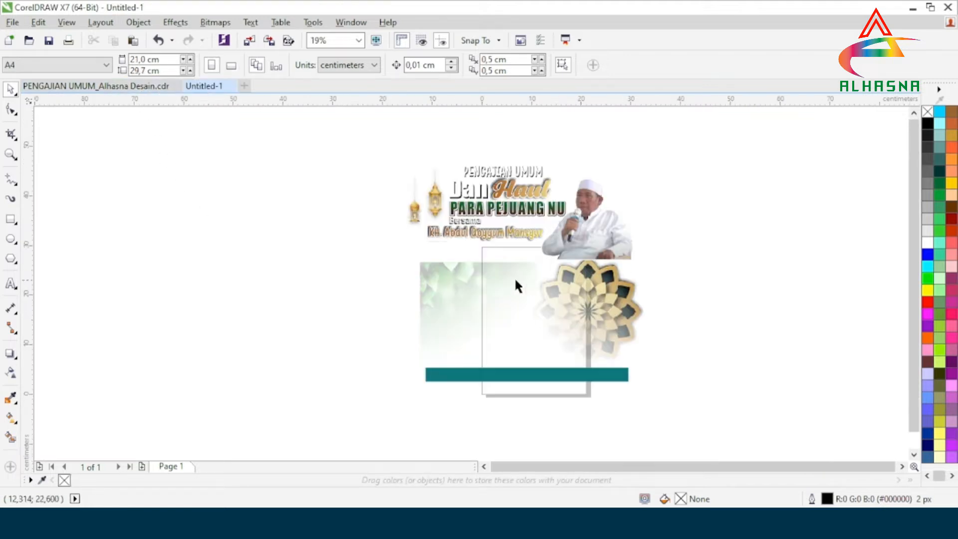
{"action": "scroll", "coordinate": [445, 291], "scroll_direction": "down", "scroll_amount": 2}
{"action": "left_click_drag", "start_coordinate": [363, 185], "coordinate": [566, 375]}
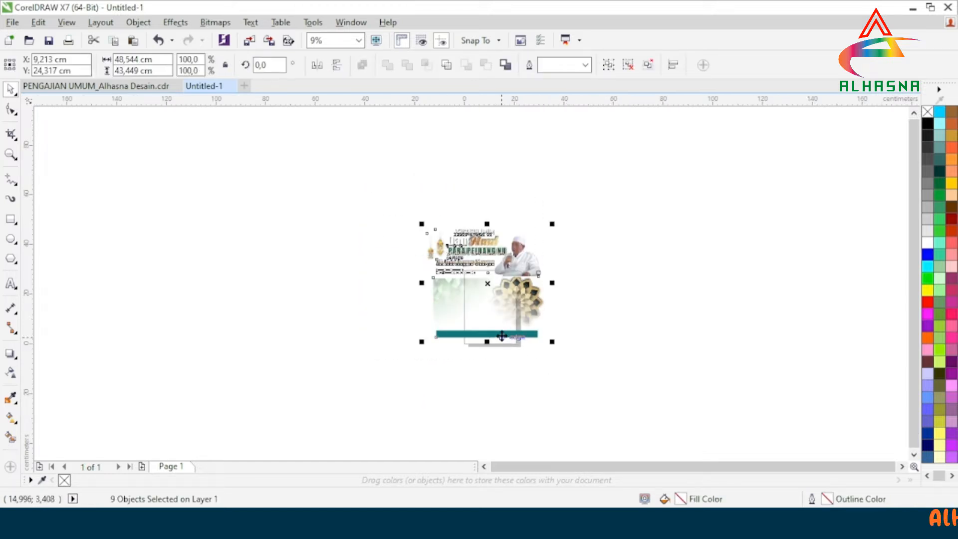
{"action": "left_click", "coordinate": [95, 86]}
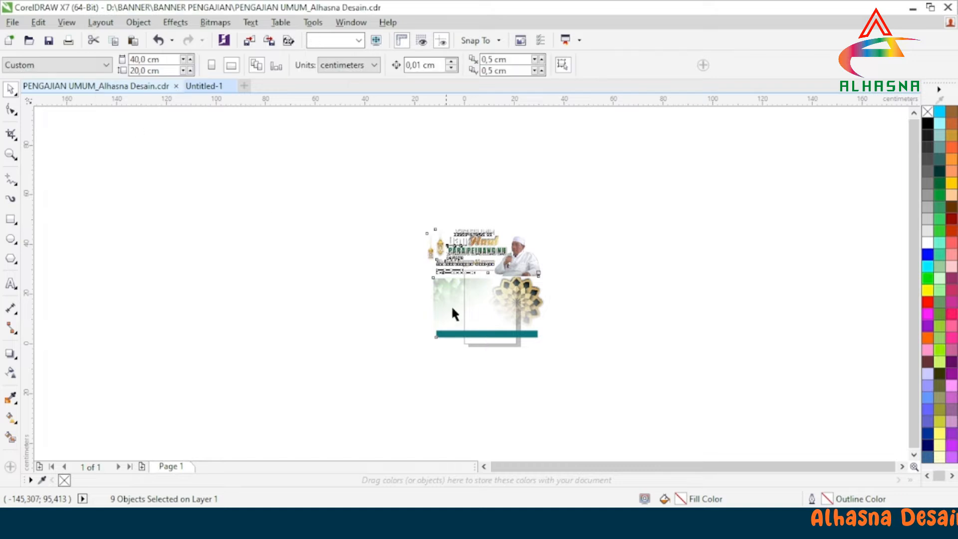
{"action": "key", "text": "ctrl+v"}
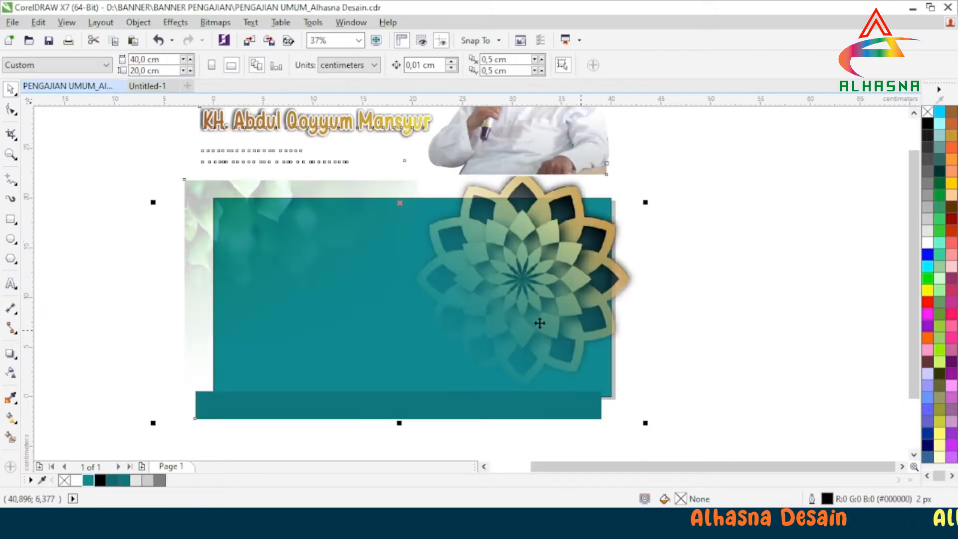
Move the pasted group of elements off the banner into the empty space beside its right edge.
{"action": "scroll", "coordinate": [399, 303], "scroll_direction": "down", "scroll_amount": 1}
{"action": "left_click_drag", "start_coordinate": [397, 255], "coordinate": [644, 266]}
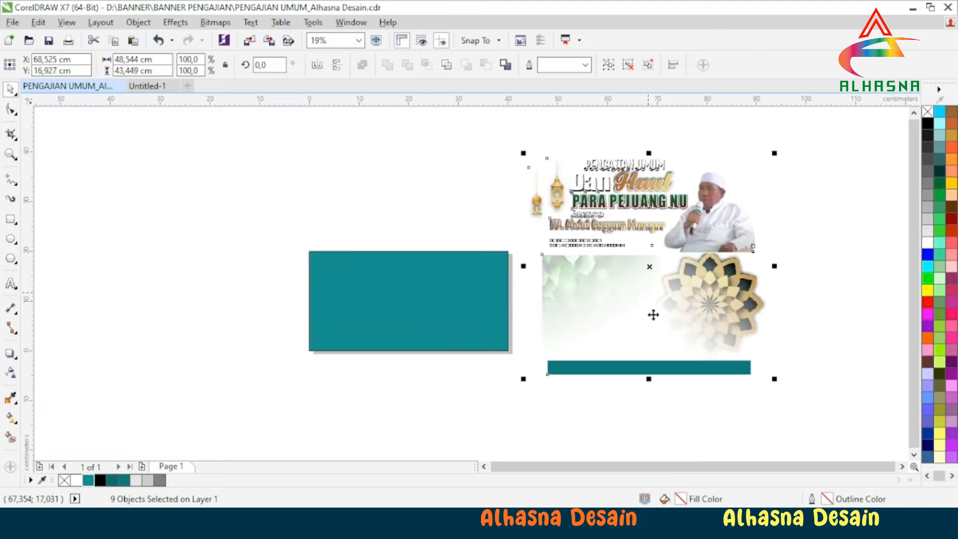
{"action": "left_click", "coordinate": [836, 329]}
Move the faded leaf bitmap onto the teal rectangle, near its upper-left corner.
{"action": "left_click", "coordinate": [566, 289]}
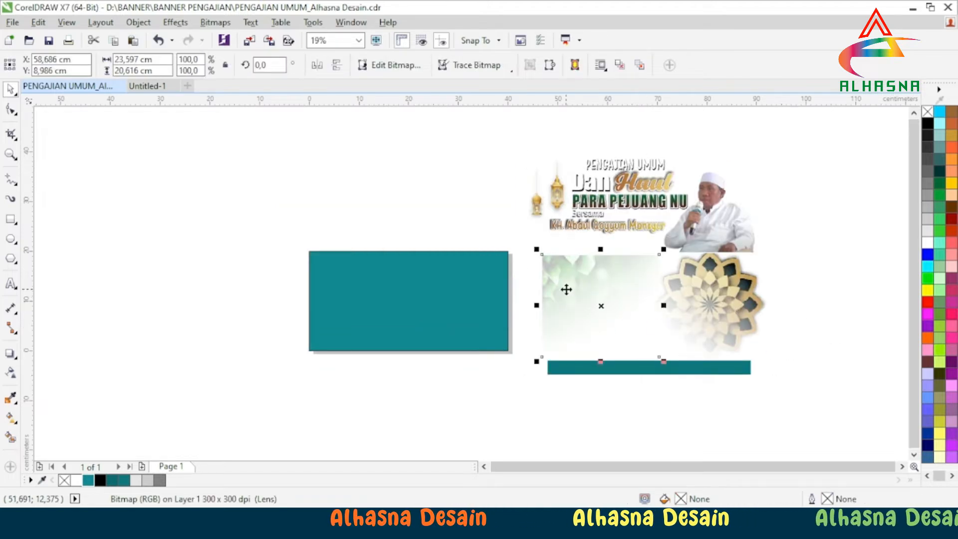
{"action": "left_click_drag", "start_coordinate": [566, 289], "coordinate": [367, 294]}
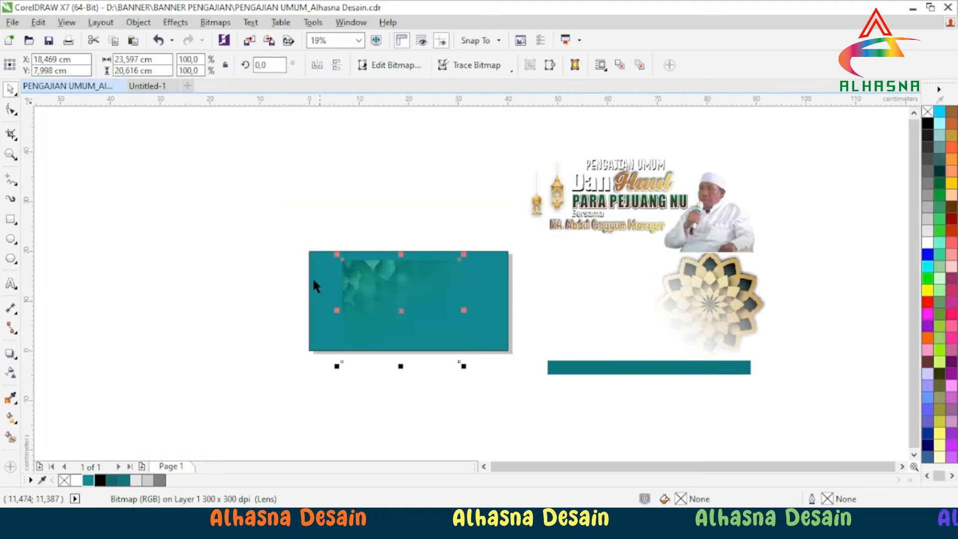
{"action": "scroll", "coordinate": [314, 281], "scroll_direction": "up", "scroll_amount": 2}
{"action": "left_click_drag", "start_coordinate": [429, 291], "coordinate": [377, 279]}
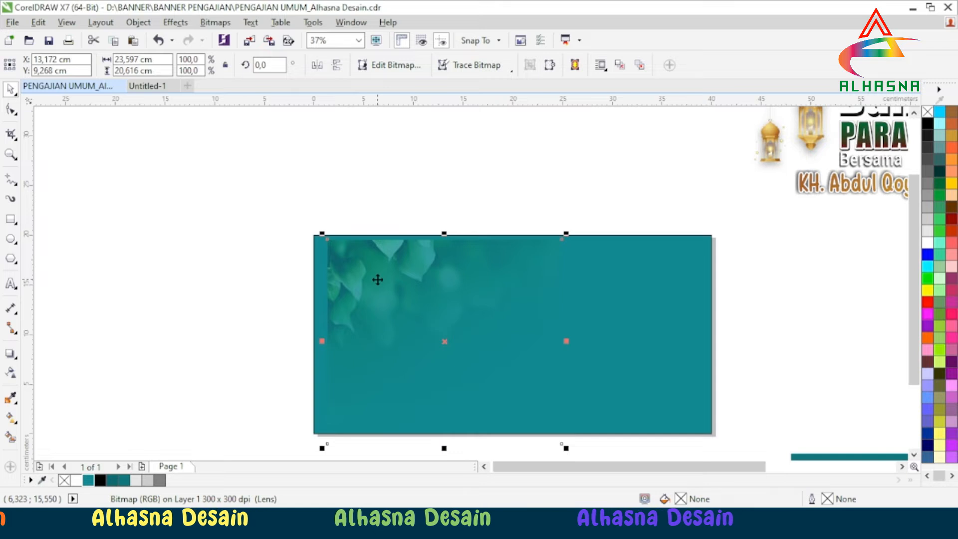
Shift the leaf bitmap past the teal rectangle's left edge, centred at about X 8 cm, and align it with the rectangle's top.
{"action": "left_click", "coordinate": [634, 322], "text": "shift"}
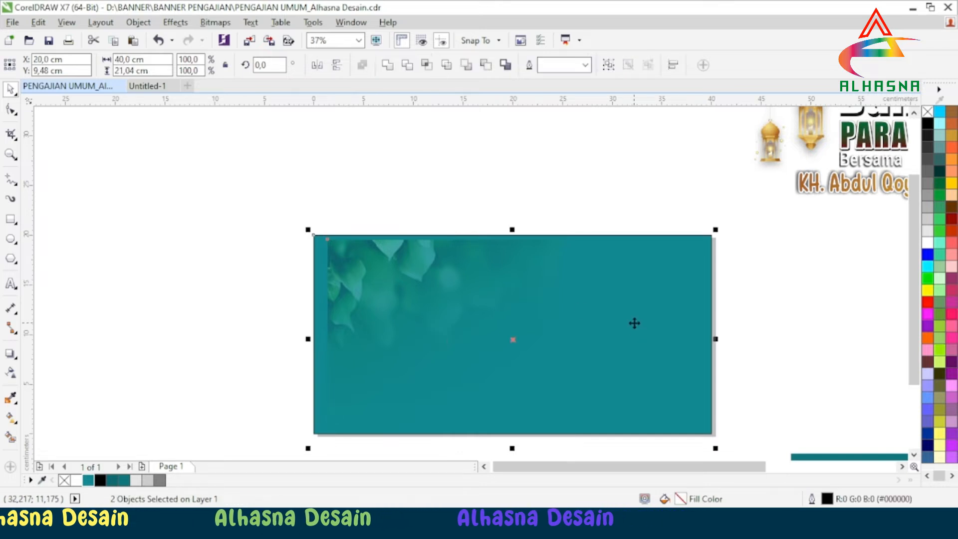
{"action": "key", "text": "Escape"}
{"action": "left_click_drag", "start_coordinate": [371, 295], "coordinate": [328, 291]}
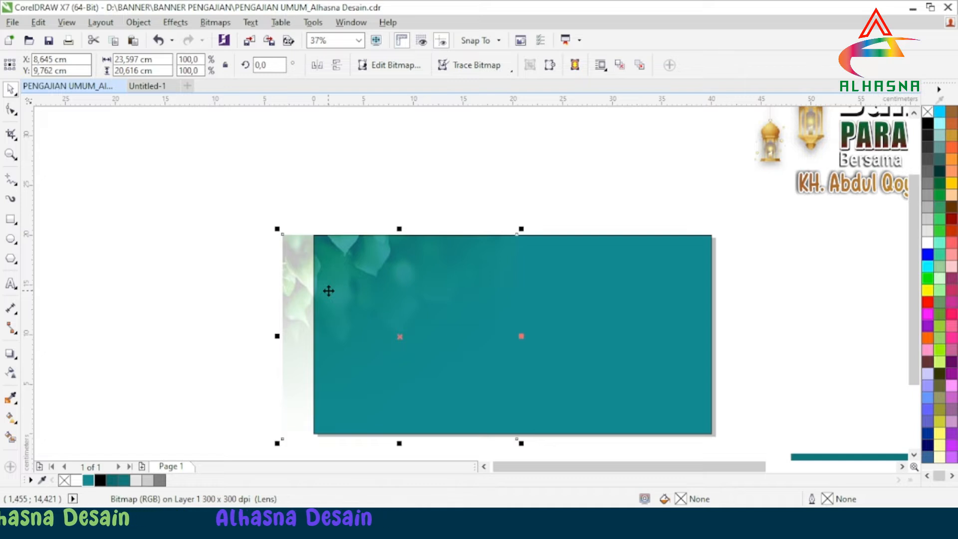
{"action": "left_click_drag", "start_coordinate": [328, 291], "coordinate": [322, 289]}
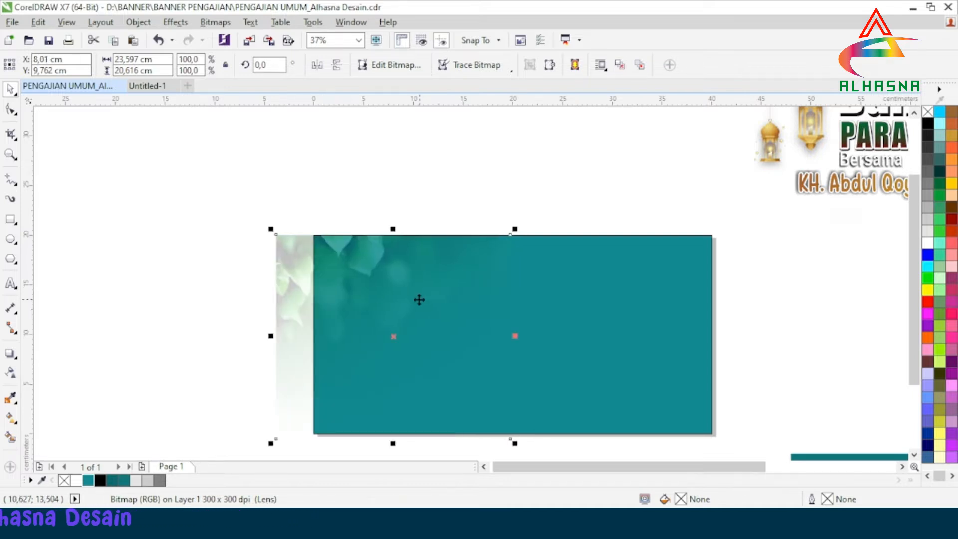
{"action": "left_click", "coordinate": [573, 308], "text": "shift"}
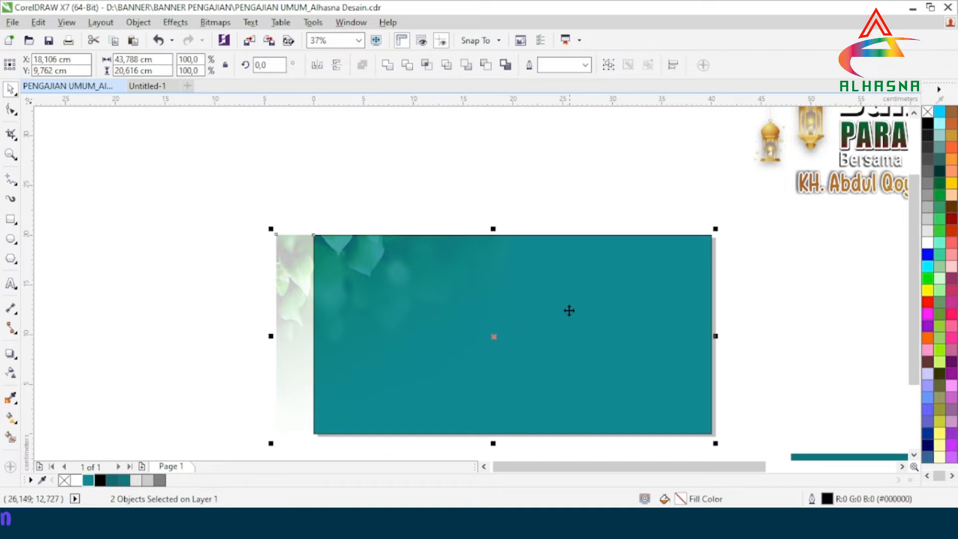
{"action": "left_click", "coordinate": [225, 302]}
PowerClip the leaf bitmap inside the teal background rectangle.
{"action": "left_click", "coordinate": [284, 288]}
{"action": "right_click", "coordinate": [284, 288]}
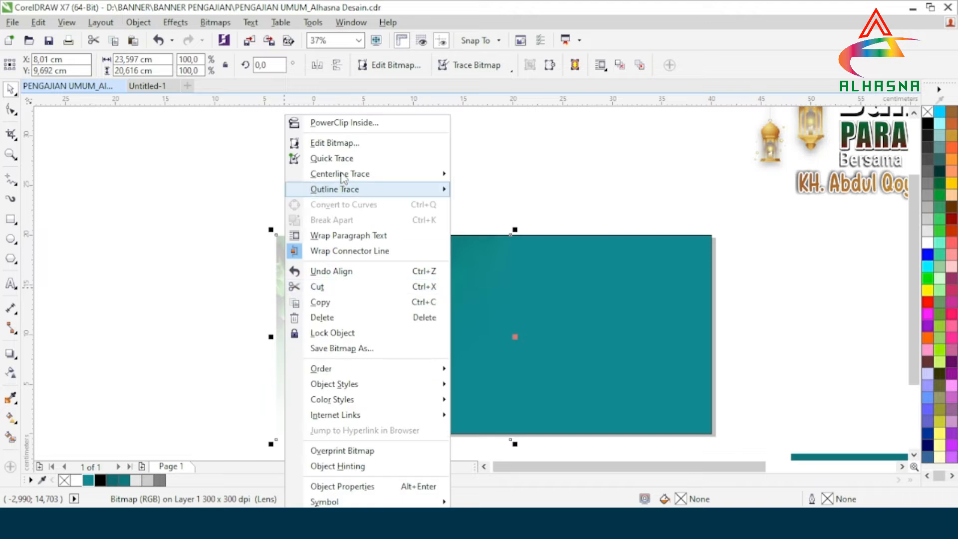
{"action": "left_click", "coordinate": [340, 122]}
{"action": "left_click", "coordinate": [596, 271]}
{"action": "left_click", "coordinate": [223, 269]}
Move the gold flower ornament over the banner's upper-right corner, centred at about X 33 cm, Y 13 cm.
{"action": "scroll", "coordinate": [223, 268], "scroll_direction": "down", "scroll_amount": 2}
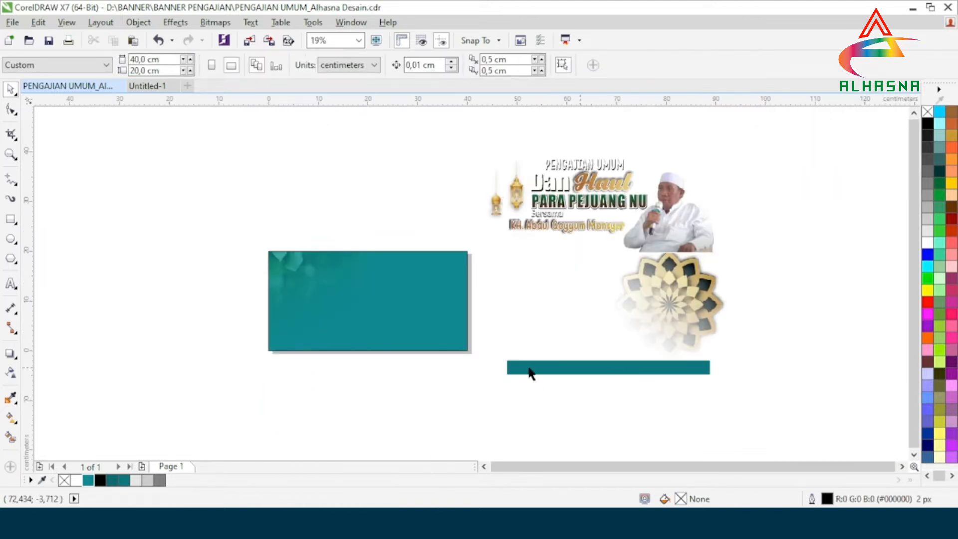
{"action": "left_click_drag", "start_coordinate": [667, 307], "coordinate": [445, 295]}
{"action": "scroll", "coordinate": [384, 287], "scroll_direction": "up", "scroll_amount": 2}
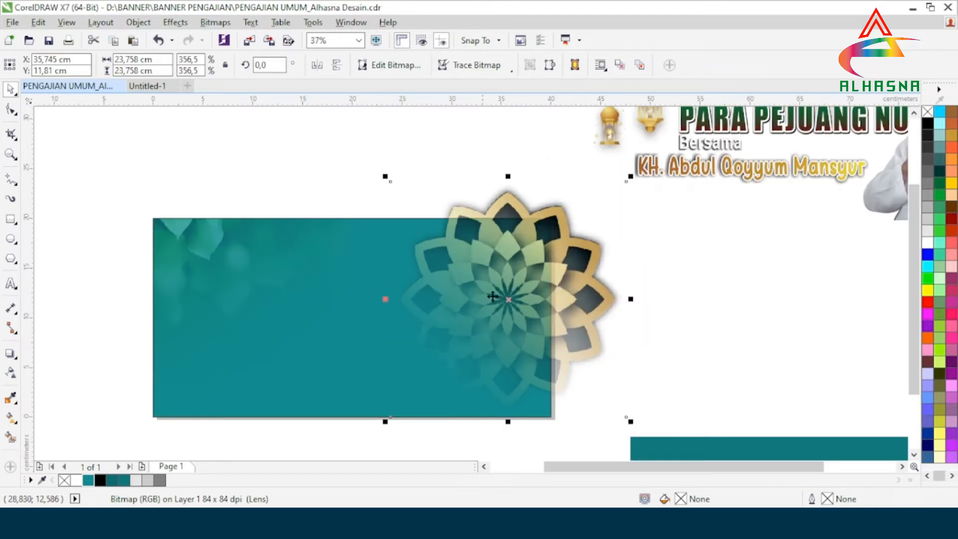
{"action": "left_click_drag", "start_coordinate": [508, 300], "coordinate": [480, 287]}
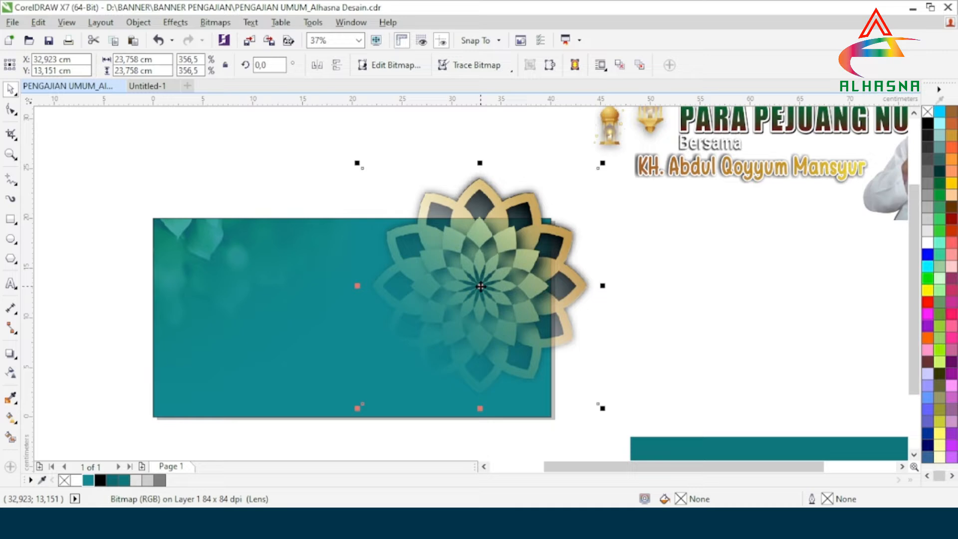
{"action": "left_click_drag", "start_coordinate": [482, 286], "coordinate": [482, 289]}
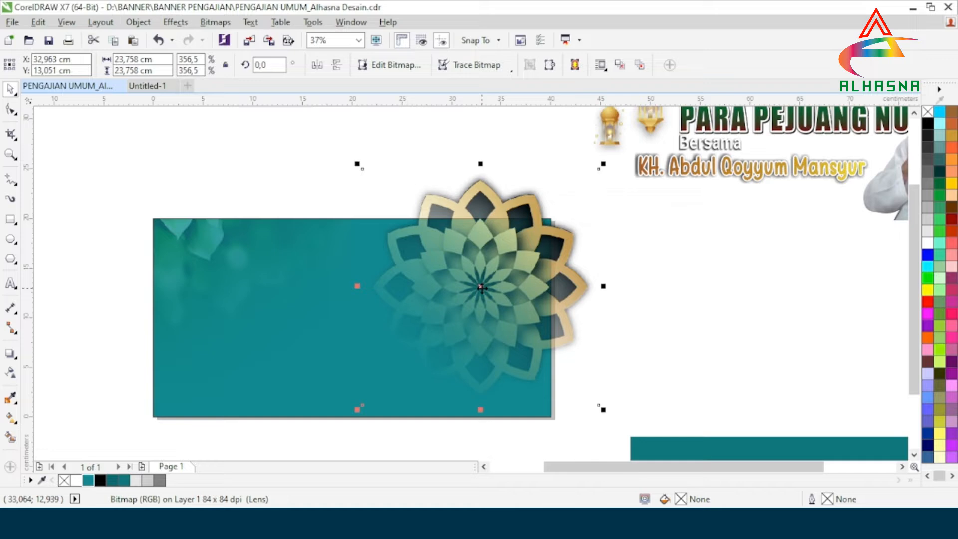
PowerClip the gold flower ornament inside the teal background rectangle.
{"action": "right_click", "coordinate": [482, 288]}
{"action": "left_click", "coordinate": [507, 120]}
{"action": "left_click", "coordinate": [271, 323]}
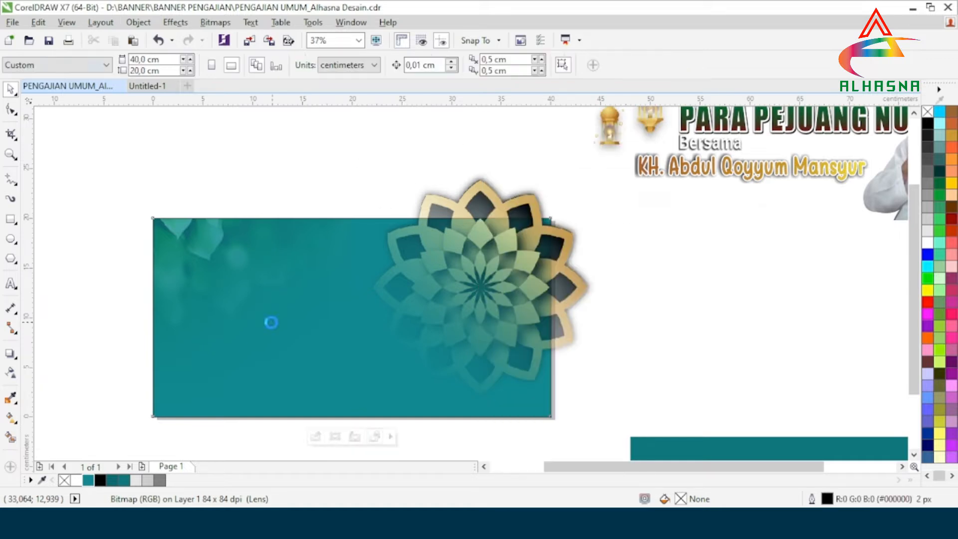
{"action": "left_click", "coordinate": [609, 300]}
Move the photo of the speaker with the microphone onto the banner's lower-right corner.
{"action": "scroll", "coordinate": [460, 298], "scroll_direction": "down", "scroll_amount": 2}
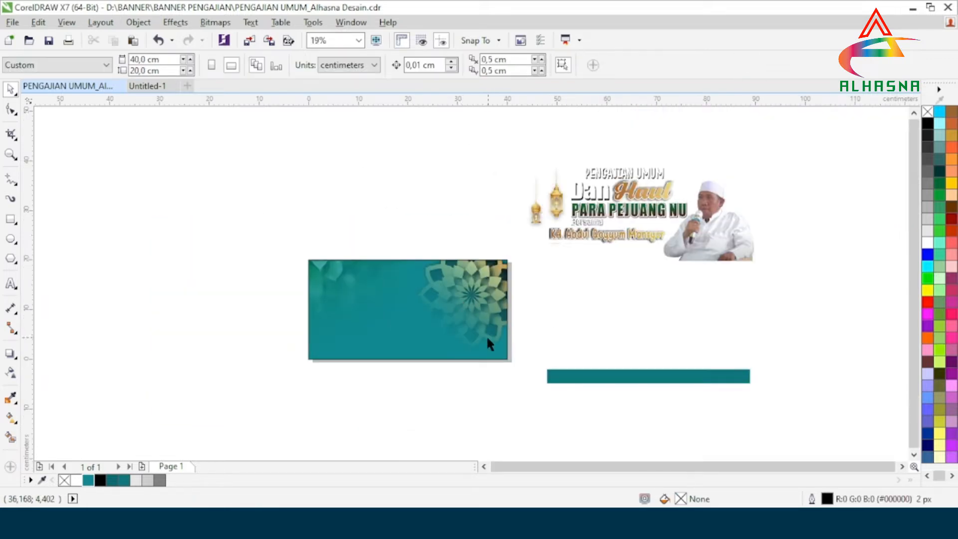
{"action": "scroll", "coordinate": [435, 339], "scroll_direction": "up", "scroll_amount": 2}
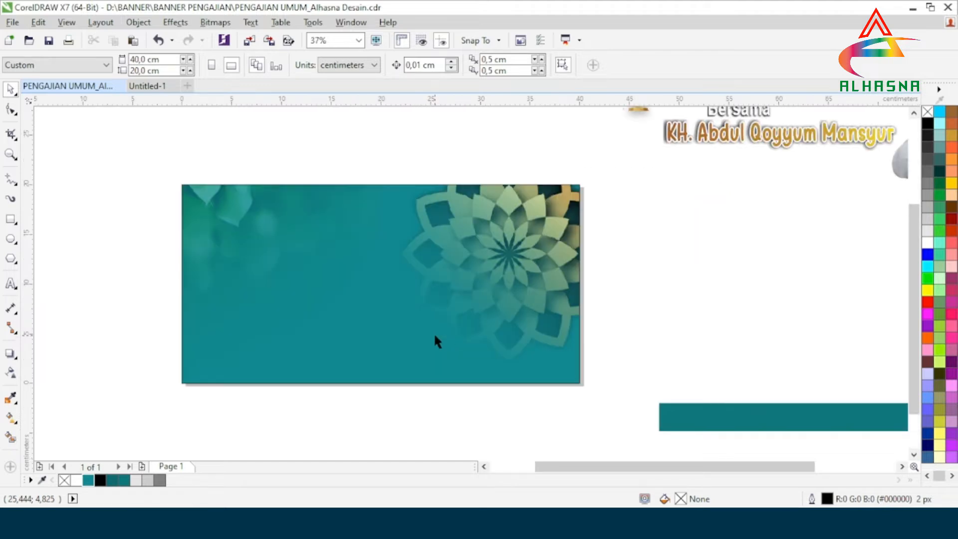
{"action": "scroll", "coordinate": [436, 342], "scroll_direction": "down", "scroll_amount": 2}
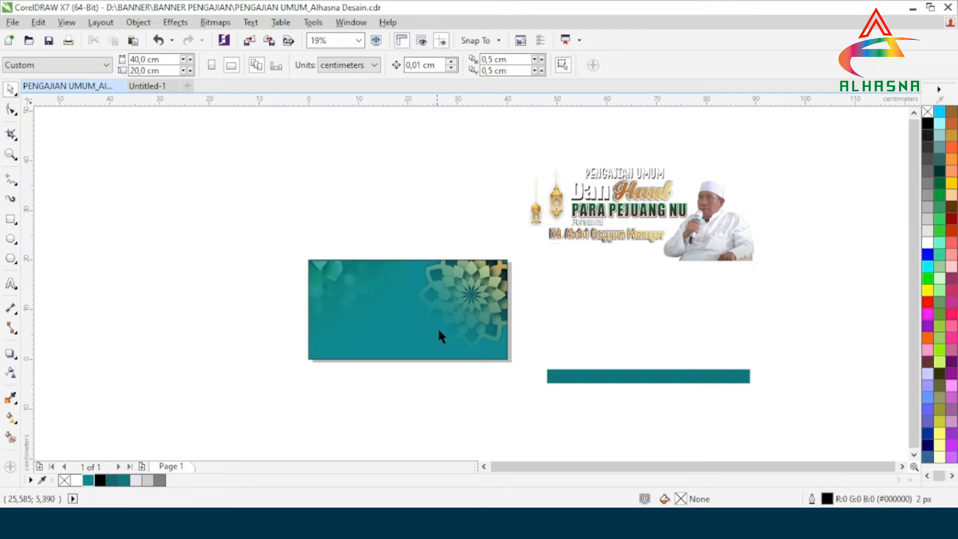
{"action": "left_click_drag", "start_coordinate": [715, 237], "coordinate": [499, 353]}
{"action": "left_click", "coordinate": [595, 302]}
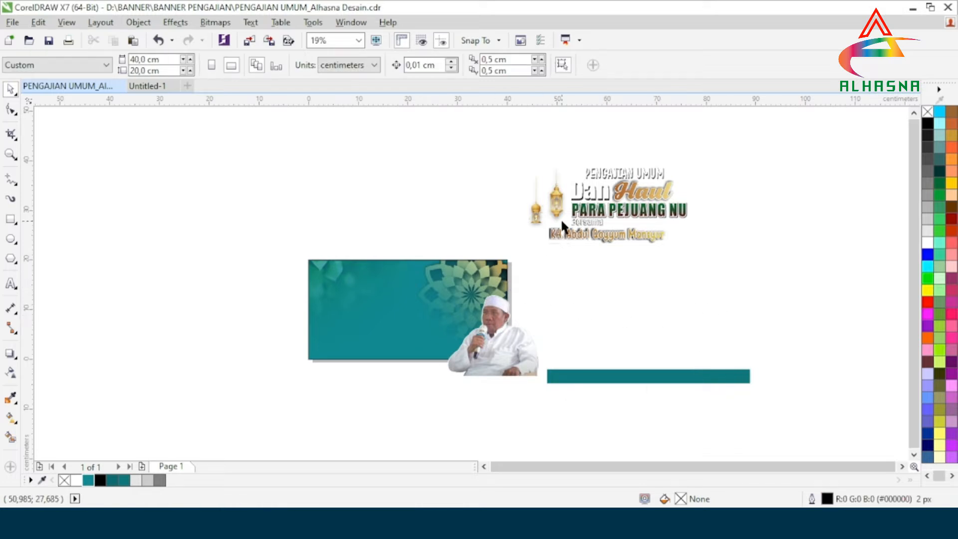
Move the small gold lantern onto the banner, at the left side of the flower ornament.
{"action": "left_click_drag", "start_coordinate": [534, 214], "coordinate": [445, 293]}
{"action": "left_click", "coordinate": [533, 280]}
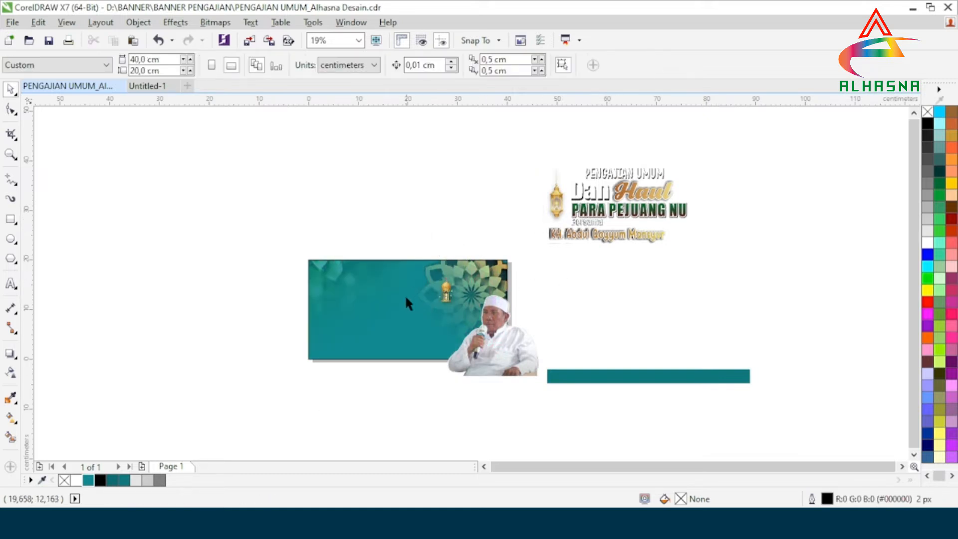
{"action": "scroll", "coordinate": [408, 297], "scroll_direction": "up", "scroll_amount": 2}
{"action": "scroll", "coordinate": [495, 288], "scroll_direction": "down", "scroll_amount": 2}
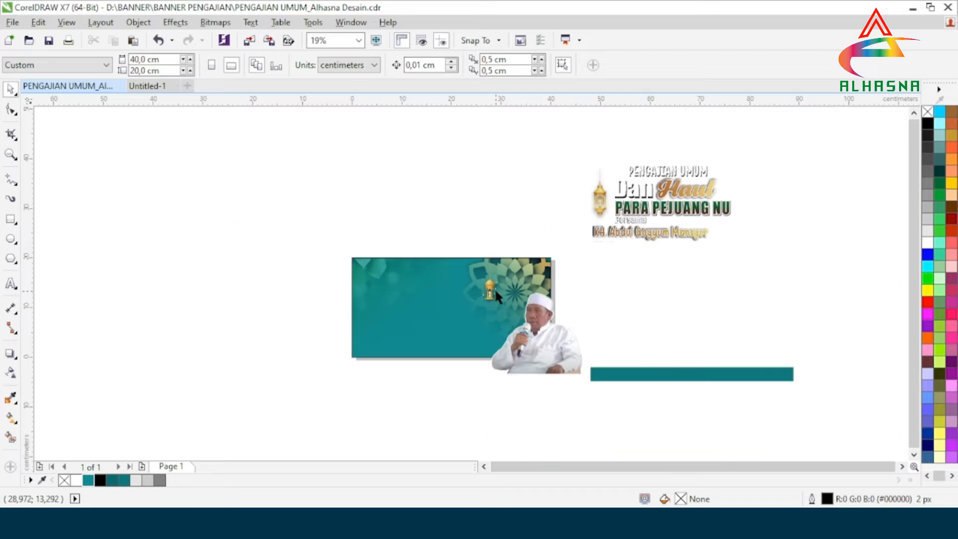
Move the title group with "PENGAJIAN UMUM Dan Haul PARA PEJUANG NU Bersama" and the large lantern onto the banner.
{"action": "left_click", "coordinate": [646, 197]}
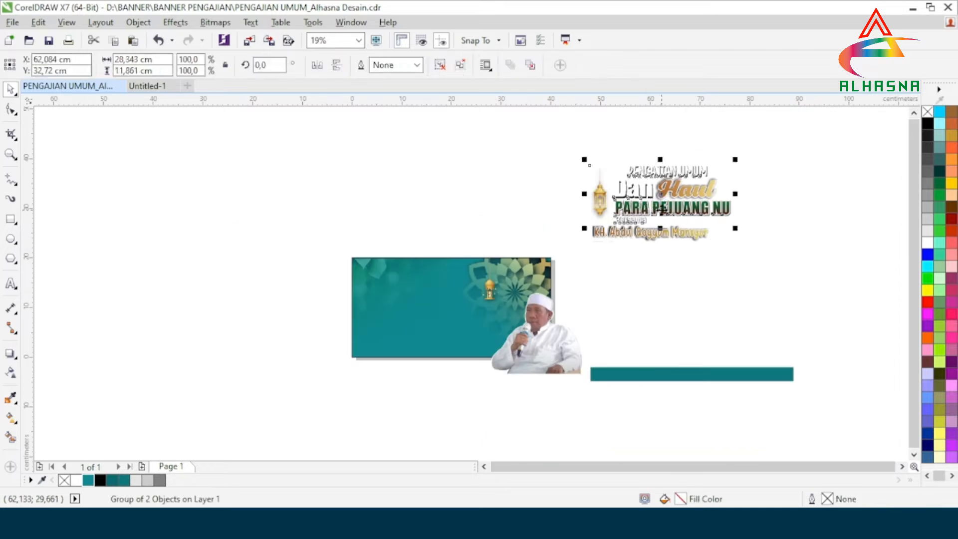
{"action": "left_click_drag", "start_coordinate": [659, 194], "coordinate": [424, 292]}
{"action": "left_click", "coordinate": [658, 276]}
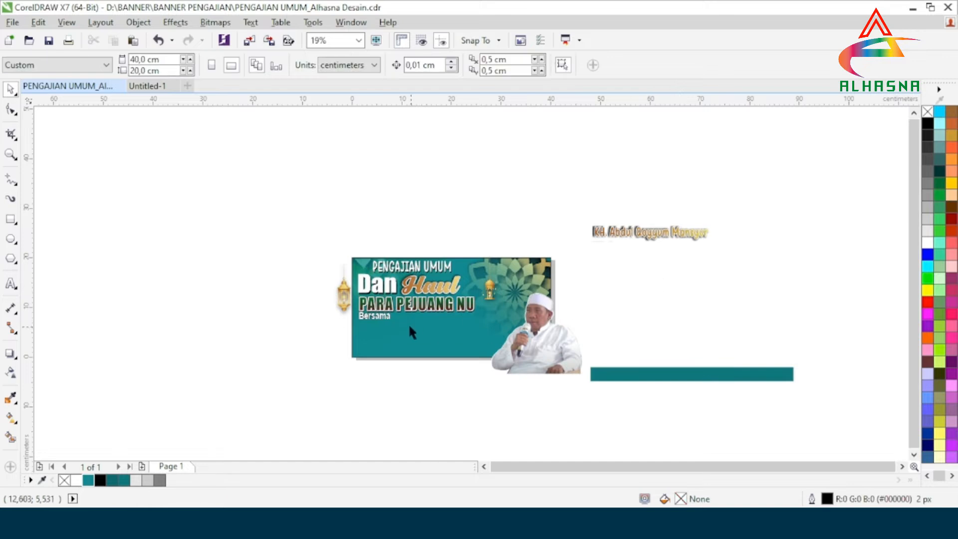
Reposition the title group so its lantern sits inside the banner's left edge, centred at about X 14.5 cm, Y 12.3 cm.
{"action": "scroll", "coordinate": [398, 308], "scroll_direction": "up", "scroll_amount": 2}
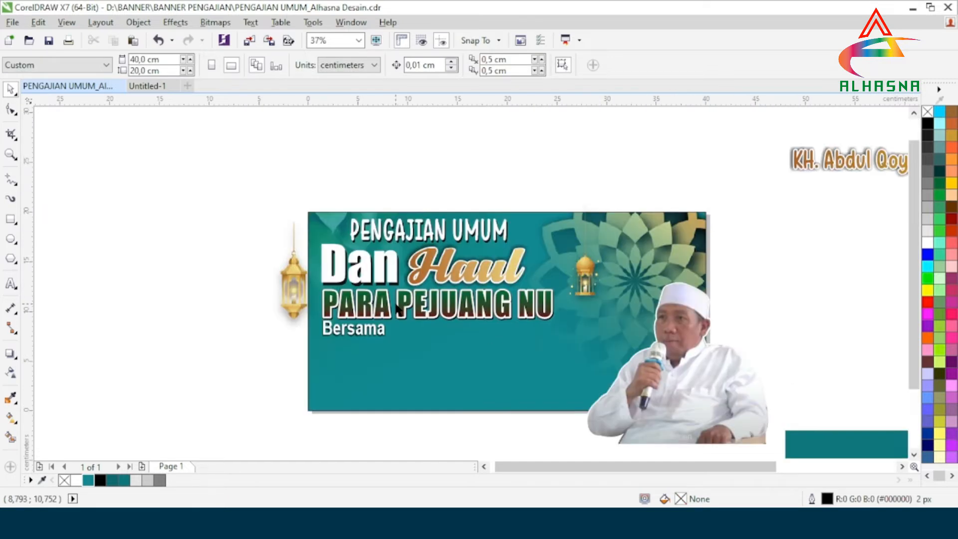
{"action": "left_click", "coordinate": [392, 275]}
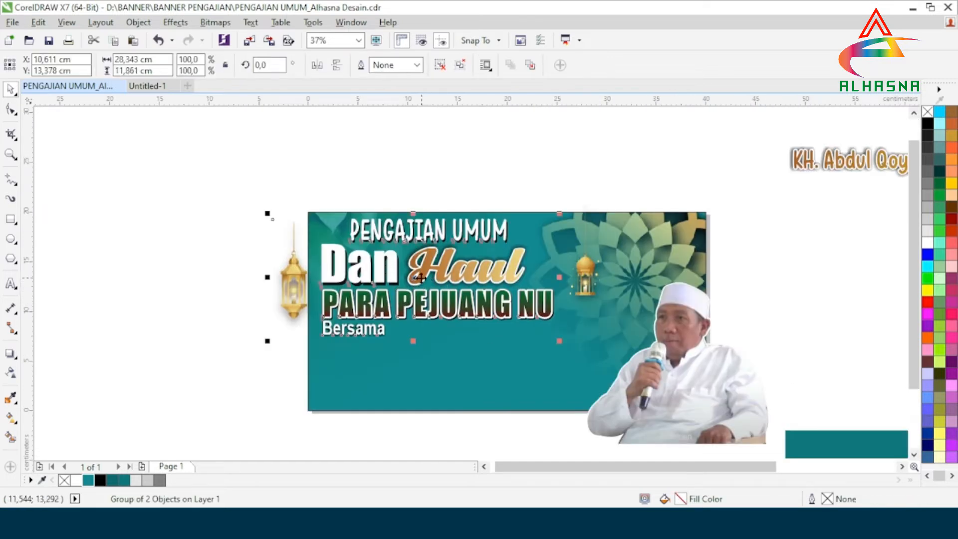
{"action": "left_click_drag", "start_coordinate": [415, 278], "coordinate": [442, 285]}
{"action": "scroll", "coordinate": [441, 284], "scroll_direction": "up", "scroll_amount": 3}
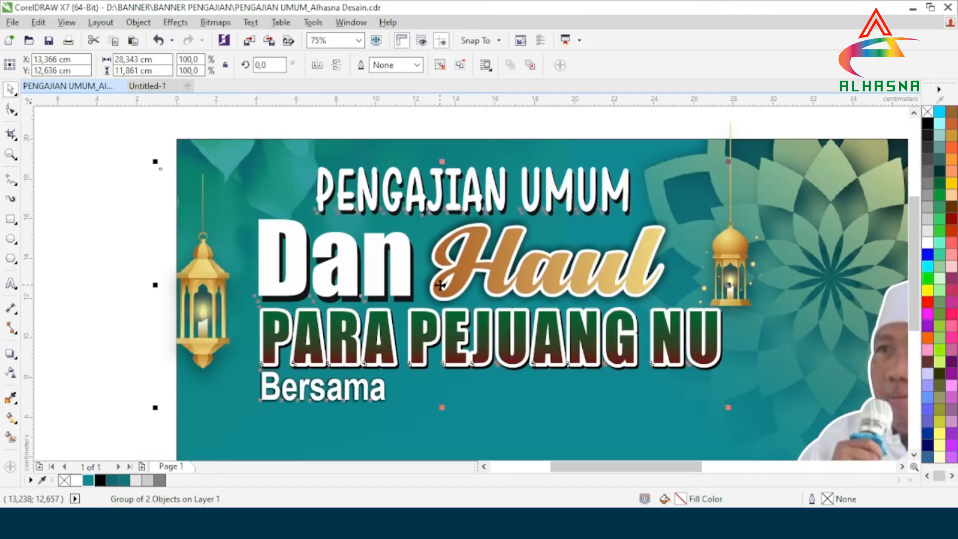
{"action": "left_click_drag", "start_coordinate": [446, 286], "coordinate": [467, 290]}
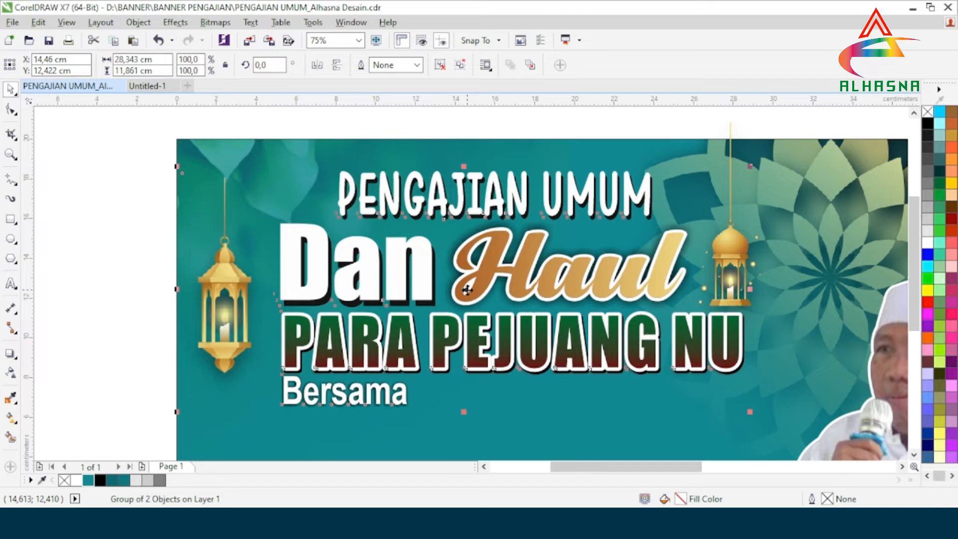
{"action": "left_click_drag", "start_coordinate": [467, 292], "coordinate": [467, 293]}
{"action": "scroll", "coordinate": [441, 283], "scroll_direction": "down", "scroll_amount": 2}
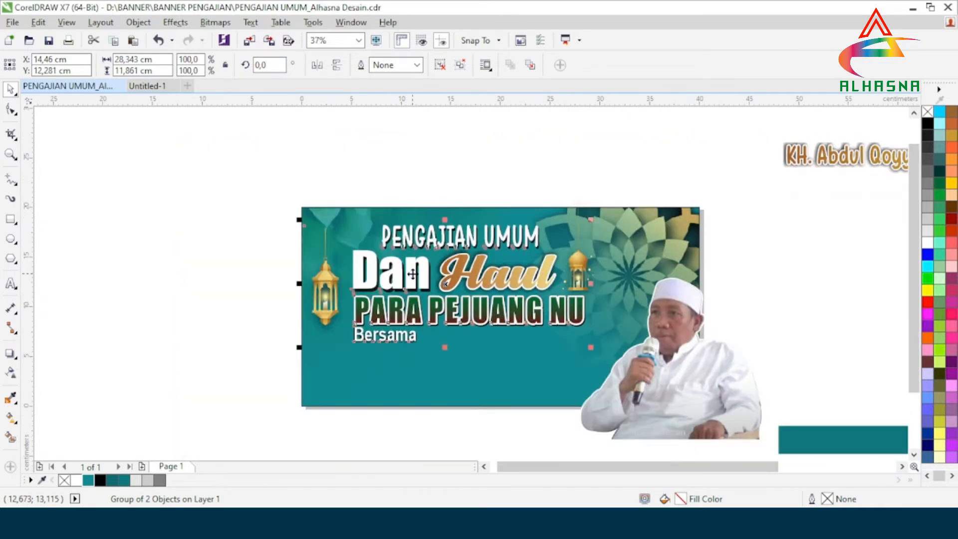
{"action": "left_click", "coordinate": [242, 284]}
{"action": "scroll", "coordinate": [513, 280], "scroll_direction": "down", "scroll_amount": 2}
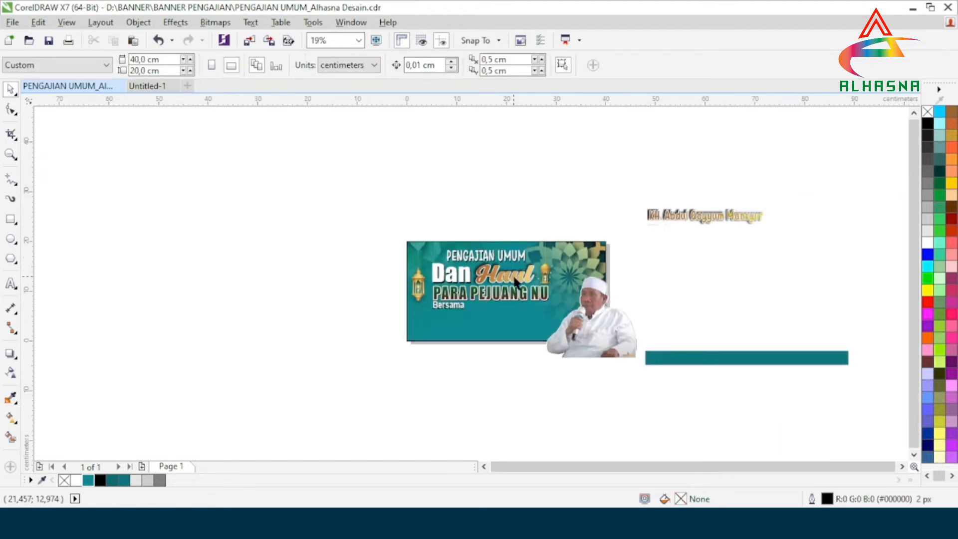
{"action": "scroll", "coordinate": [515, 282], "scroll_direction": "up", "scroll_amount": 2}
{"action": "scroll", "coordinate": [511, 286], "scroll_direction": "up", "scroll_amount": 2}
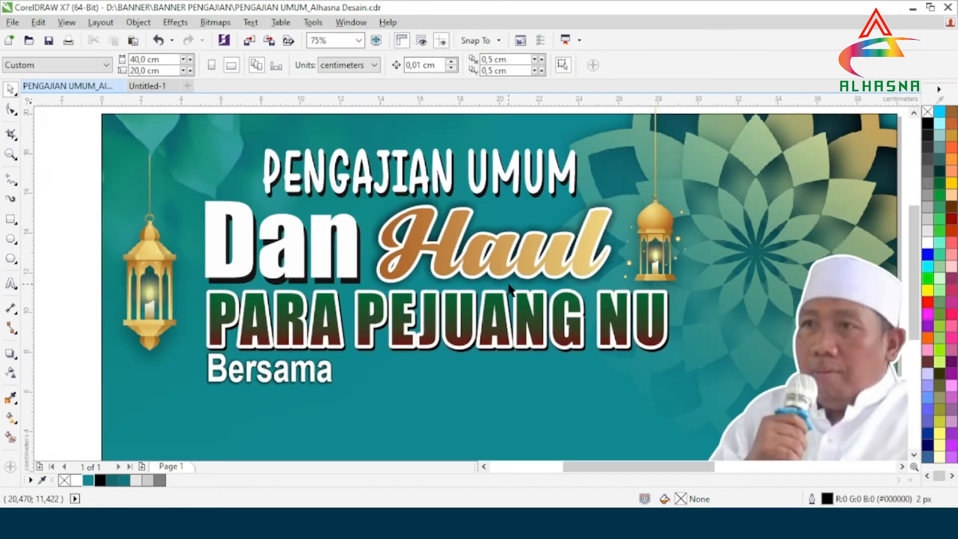
Reposition the small gold lantern beside "Haul" so it is centred at about X 27.7 cm, Y 15.95 cm.
{"action": "scroll", "coordinate": [506, 291], "scroll_direction": "down", "scroll_amount": 2}
{"action": "scroll", "coordinate": [570, 270], "scroll_direction": "up", "scroll_amount": 2}
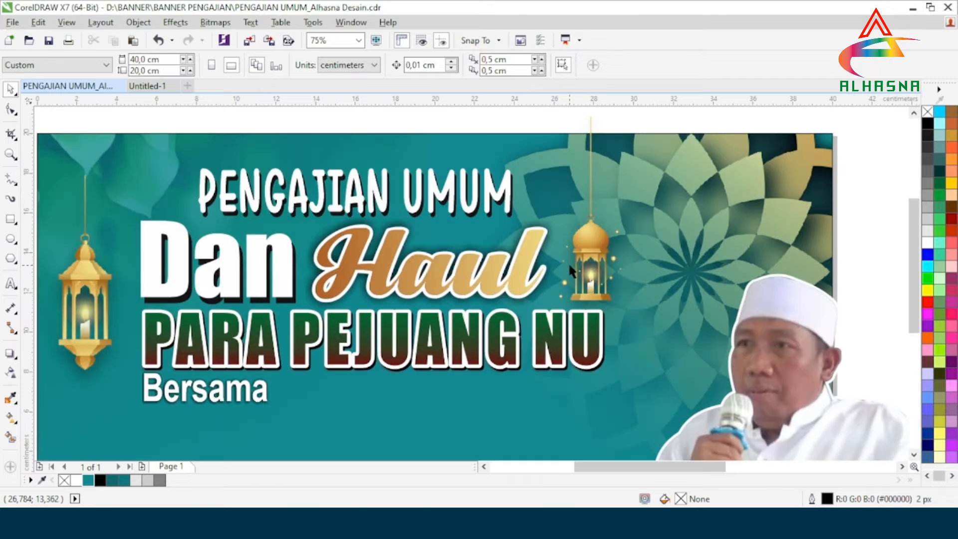
{"action": "left_click", "coordinate": [589, 266]}
{"action": "left_click_drag", "start_coordinate": [589, 266], "coordinate": [582, 257]}
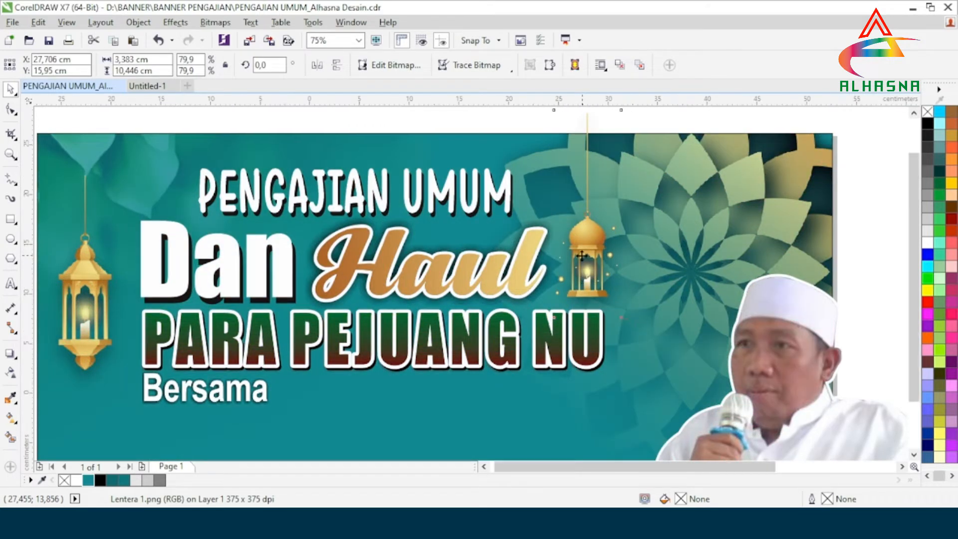
{"action": "scroll", "coordinate": [582, 256], "scroll_direction": "down", "scroll_amount": 2}
{"action": "left_click", "coordinate": [267, 280]}
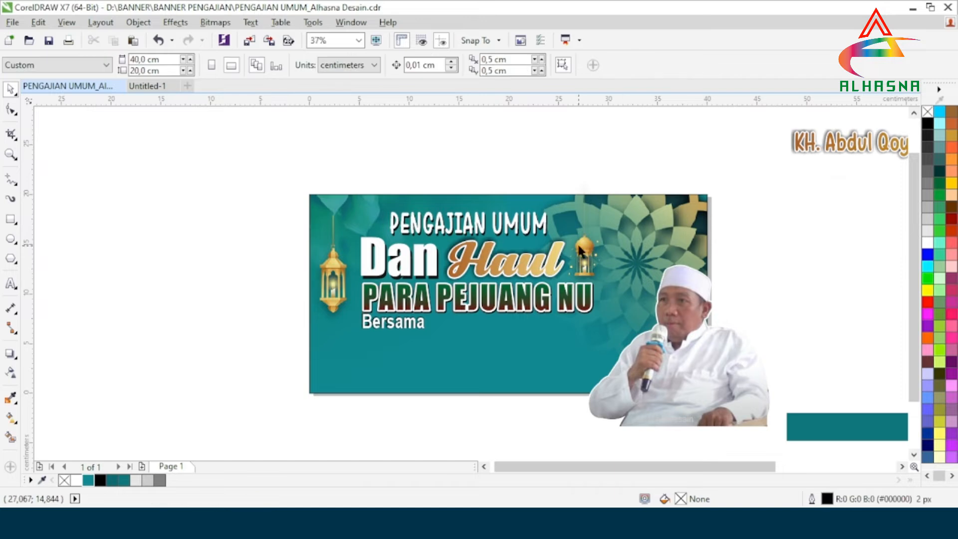
PowerClip the small gold lantern inside the banner's background rectangle.
{"action": "scroll", "coordinate": [578, 246], "scroll_direction": "up", "scroll_amount": 2}
{"action": "left_click", "coordinate": [586, 256]}
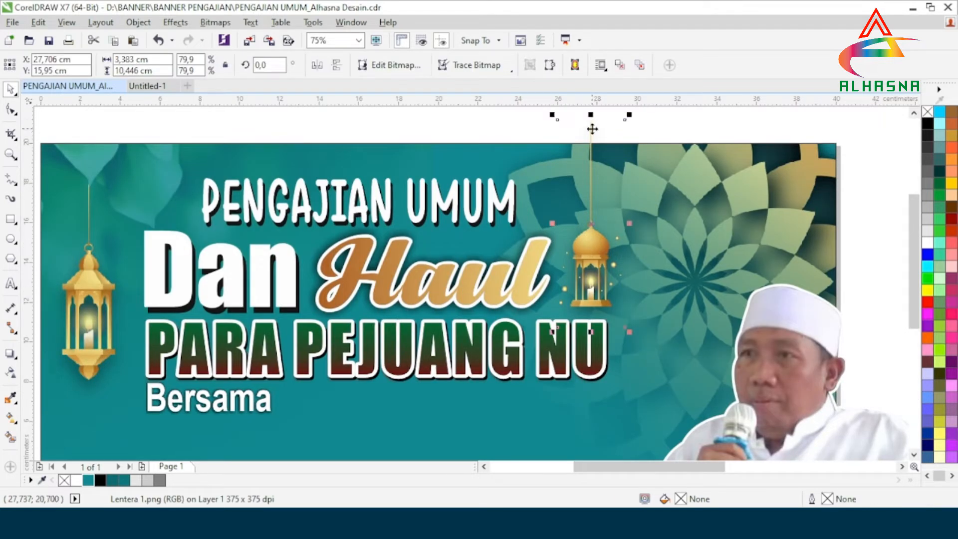
{"action": "right_click", "coordinate": [594, 265]}
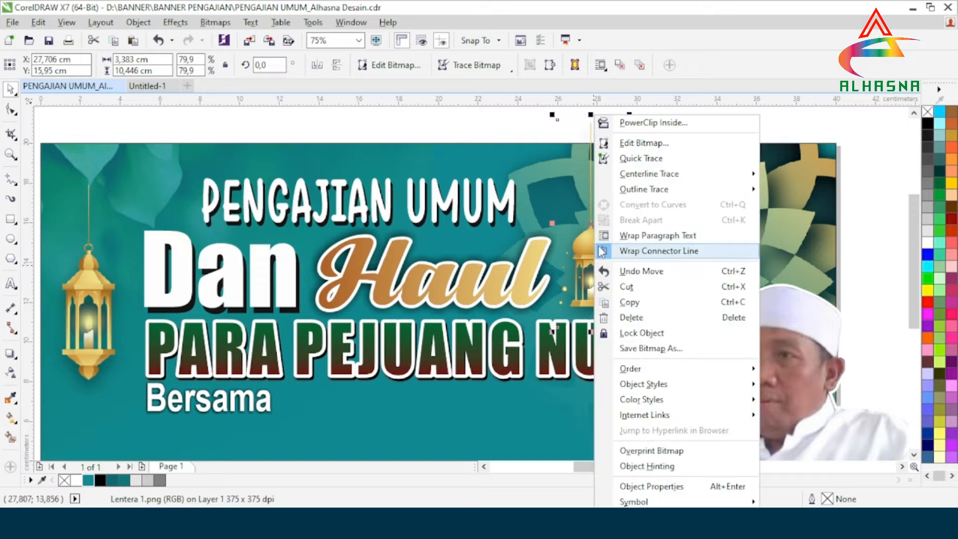
{"action": "left_click", "coordinate": [615, 128]}
{"action": "left_click", "coordinate": [314, 155]}
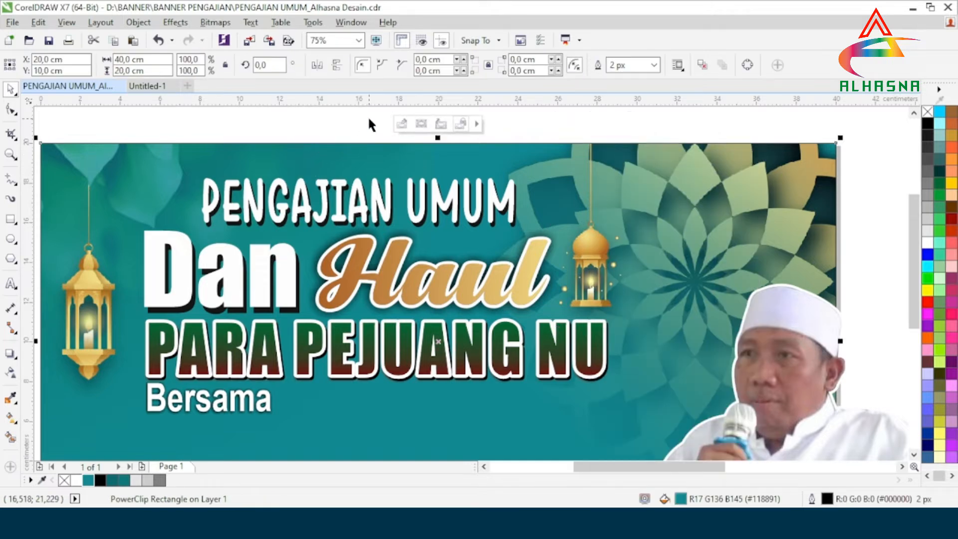
Move the dark teal bar across the bottom of the banner and align its bottom edge with the background rectangle.
{"action": "scroll", "coordinate": [438, 156], "scroll_direction": "down", "scroll_amount": 2}
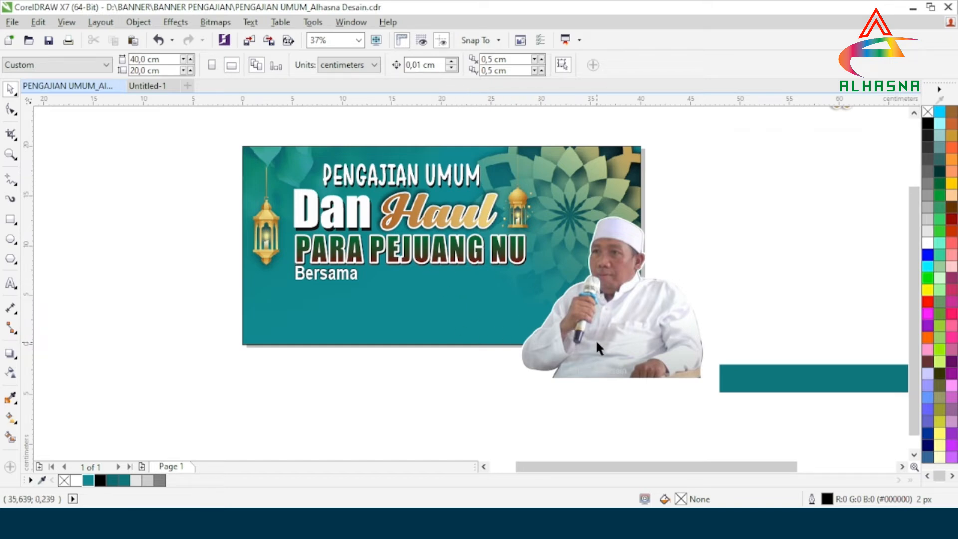
{"action": "left_click_drag", "start_coordinate": [759, 370], "coordinate": [283, 338]}
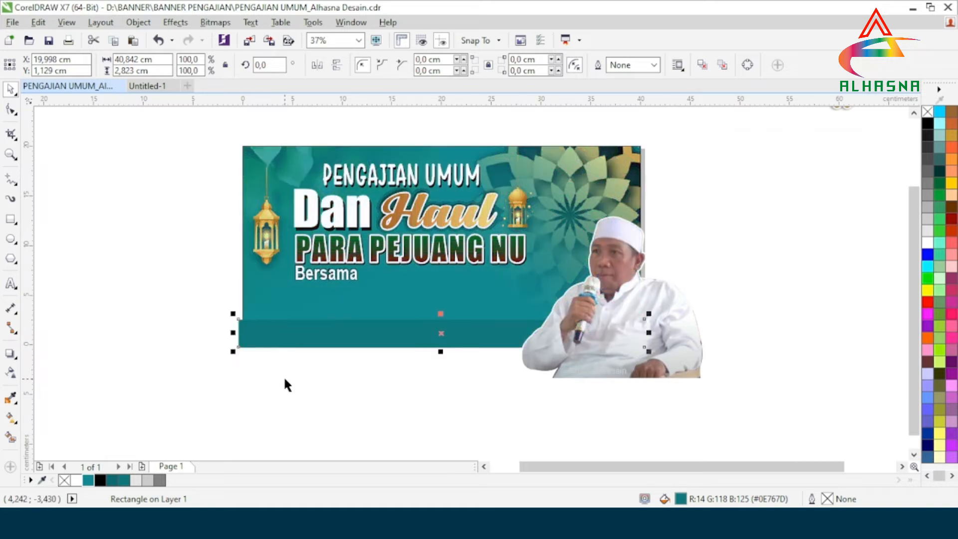
{"action": "left_click", "coordinate": [280, 303], "text": "shift"}
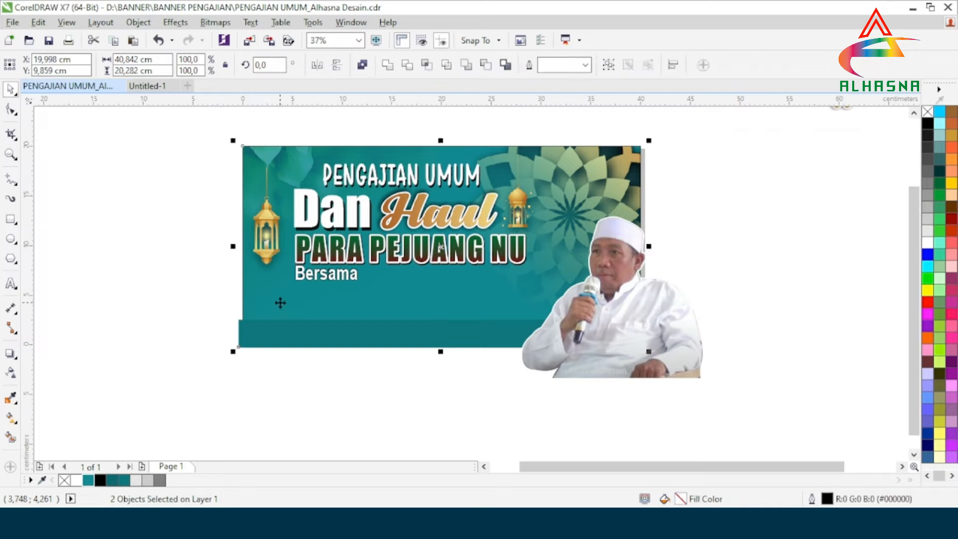
{"action": "key", "text": "b"}
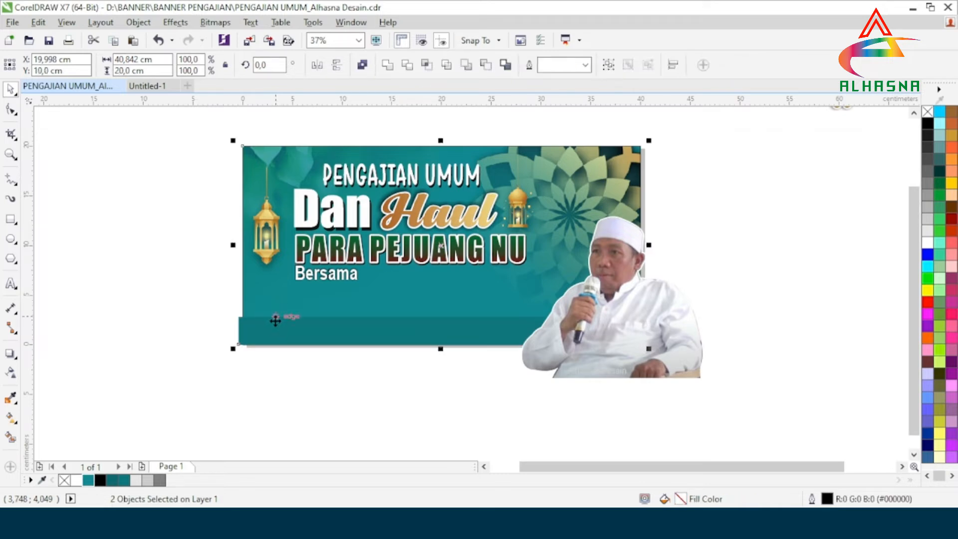
PowerClip the dark teal bar inside the banner's background rectangle.
{"action": "left_click", "coordinate": [293, 339]}
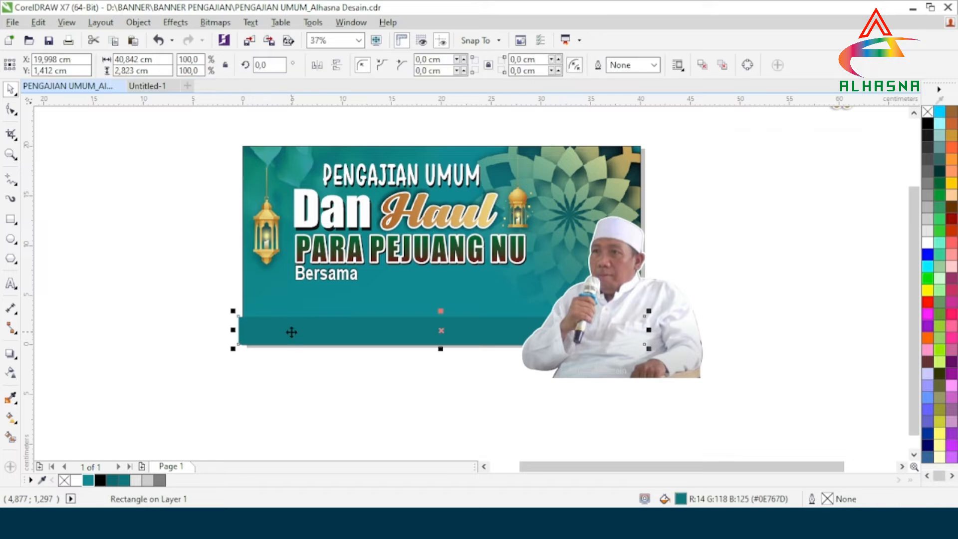
{"action": "scroll", "coordinate": [292, 332], "scroll_direction": "up", "scroll_amount": 2}
{"action": "right_click", "coordinate": [292, 332]}
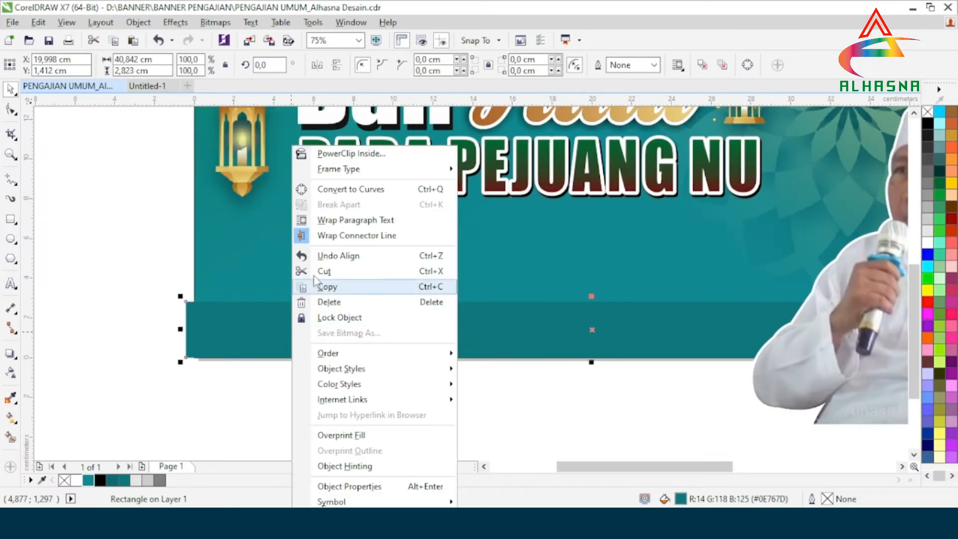
{"action": "left_click", "coordinate": [309, 153]}
{"action": "left_click", "coordinate": [217, 266]}
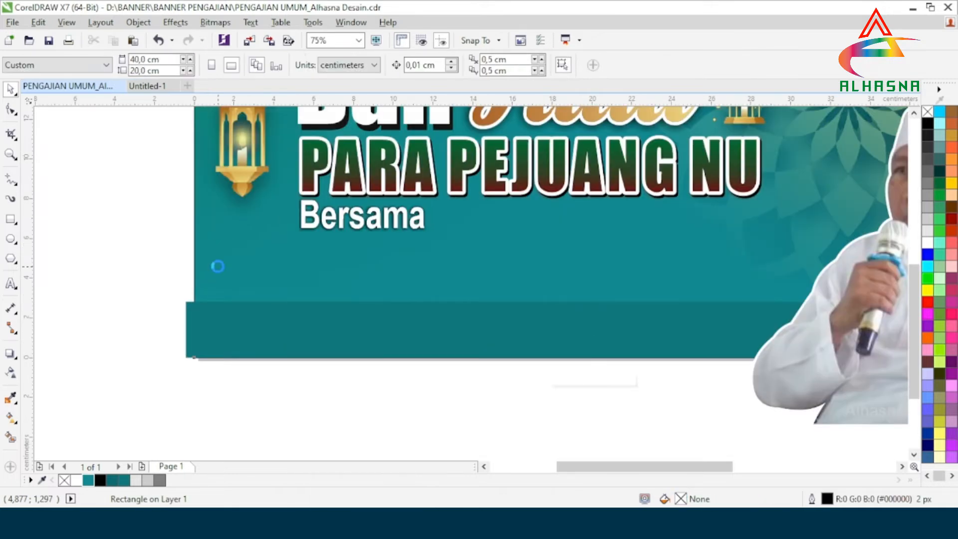
{"action": "left_click", "coordinate": [136, 277]}
Move the gold speaker-name text onto the banner, just under "PARA PEJUANG NU".
{"action": "scroll", "coordinate": [174, 329], "scroll_direction": "down", "scroll_amount": 2}
{"action": "scroll", "coordinate": [223, 337], "scroll_direction": "down", "scroll_amount": 1}
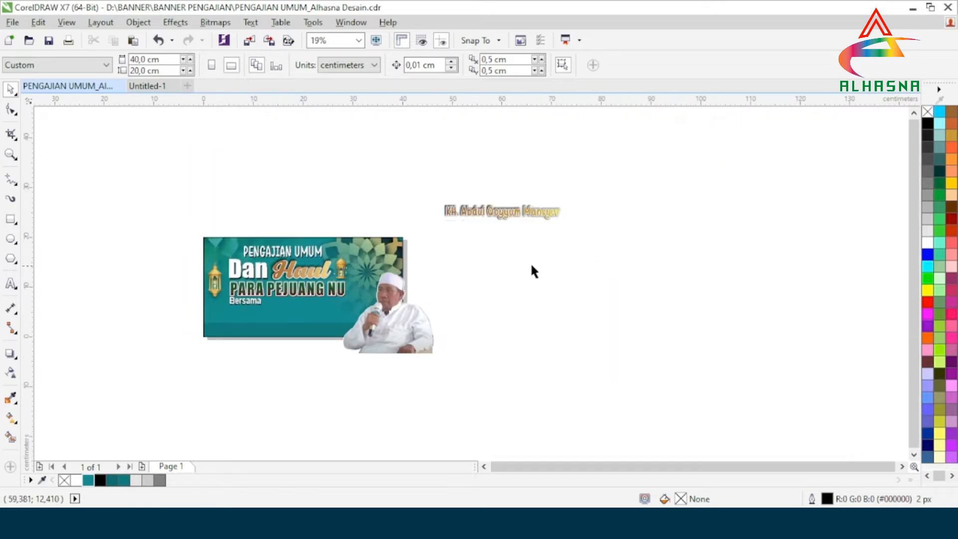
{"action": "left_click", "coordinate": [486, 208]}
{"action": "left_click_drag", "start_coordinate": [486, 209], "coordinate": [272, 300]}
Move the white two-line date and venue text onto the banner's lower-left area, centred at about X 7.2 cm, Y 5 cm.
{"action": "left_click_drag", "start_coordinate": [403, 129], "coordinate": [731, 392]}
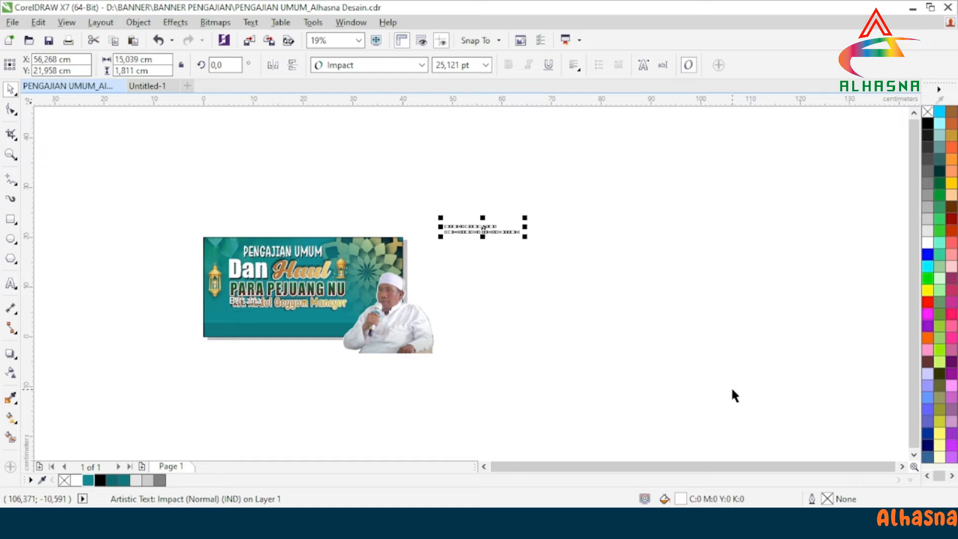
{"action": "left_click_drag", "start_coordinate": [493, 242], "coordinate": [238, 313]}
{"action": "scroll", "coordinate": [238, 314], "scroll_direction": "up", "scroll_amount": 2}
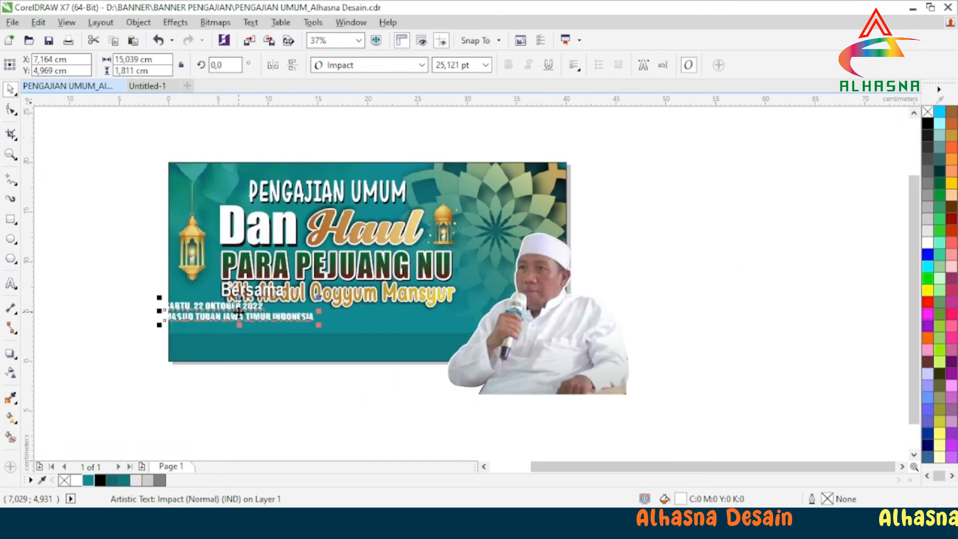
{"action": "left_click", "coordinate": [106, 322]}
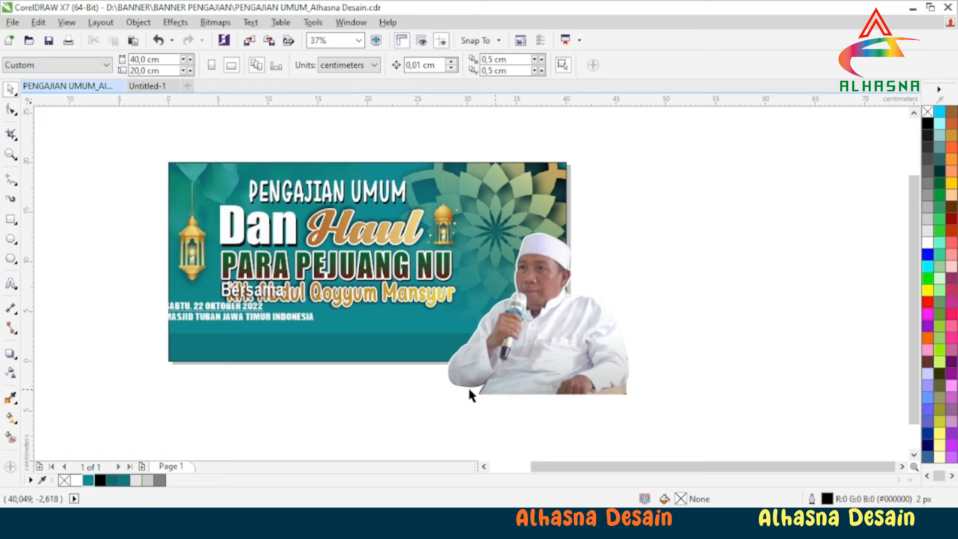
Reposition the date and venue text inside the dark teal bar, centred at about X 8.9 cm, Y 1.4 cm.
{"action": "scroll", "coordinate": [195, 360], "scroll_direction": "up", "scroll_amount": 2}
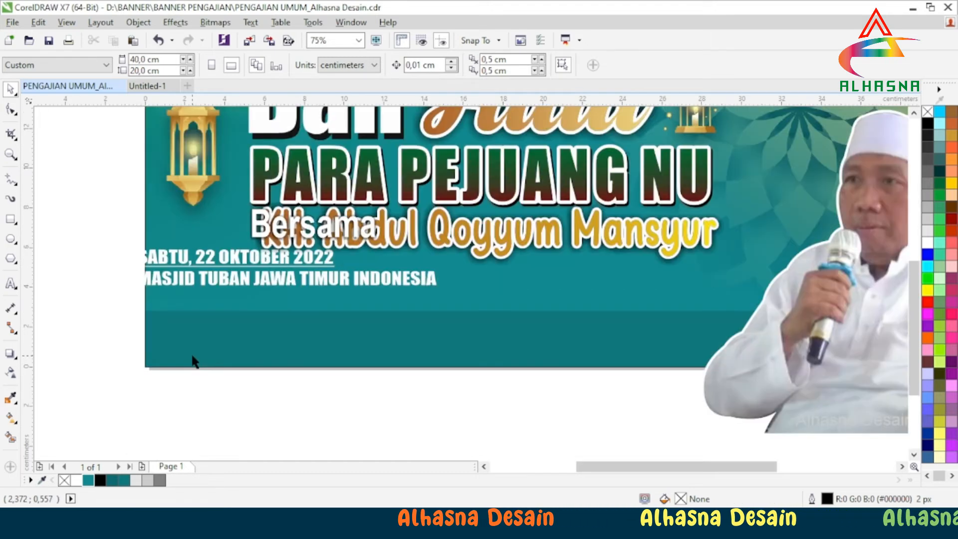
{"action": "left_click", "coordinate": [207, 283]}
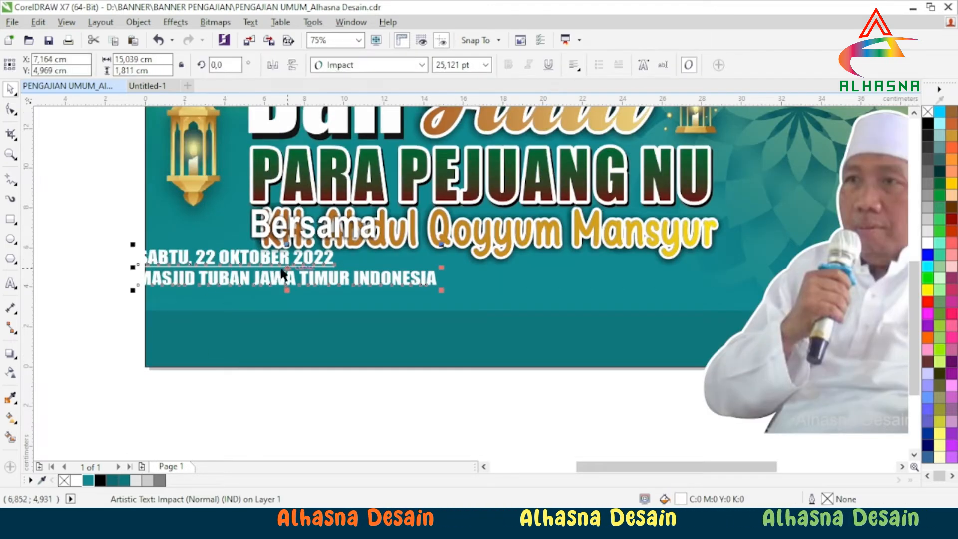
{"action": "left_click_drag", "start_coordinate": [223, 291], "coordinate": [322, 335]}
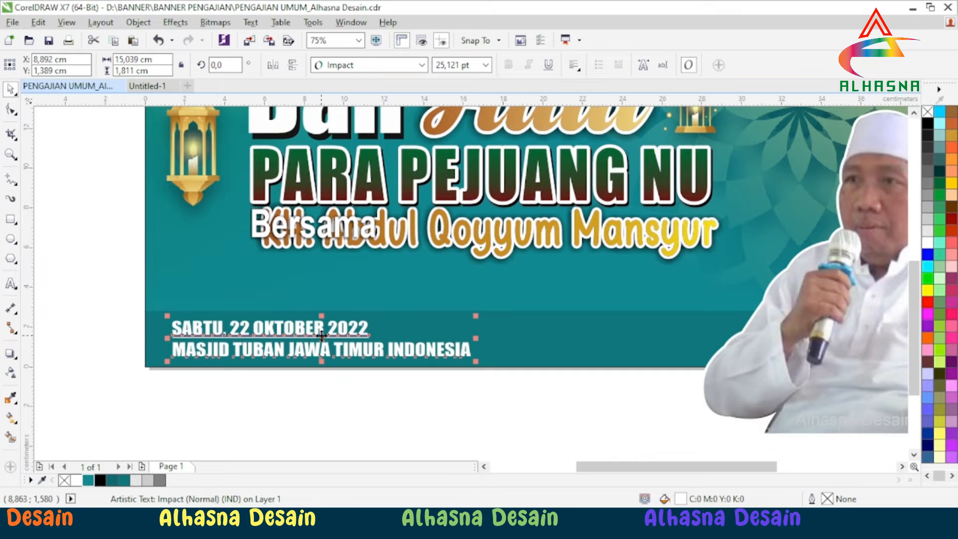
{"action": "left_click", "coordinate": [326, 406]}
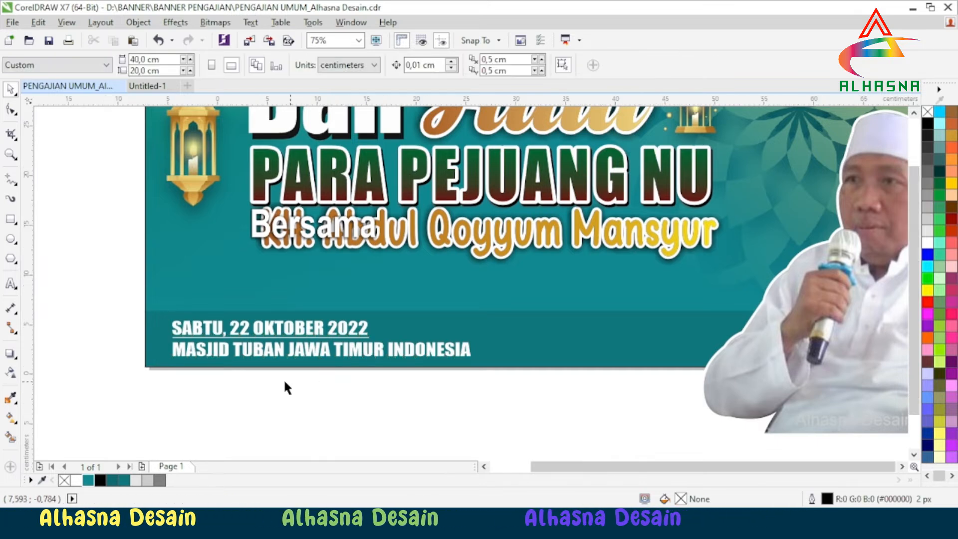
{"action": "scroll", "coordinate": [283, 378], "scroll_direction": "down", "scroll_amount": 2}
{"action": "scroll", "coordinate": [274, 384], "scroll_direction": "up", "scroll_amount": 2}
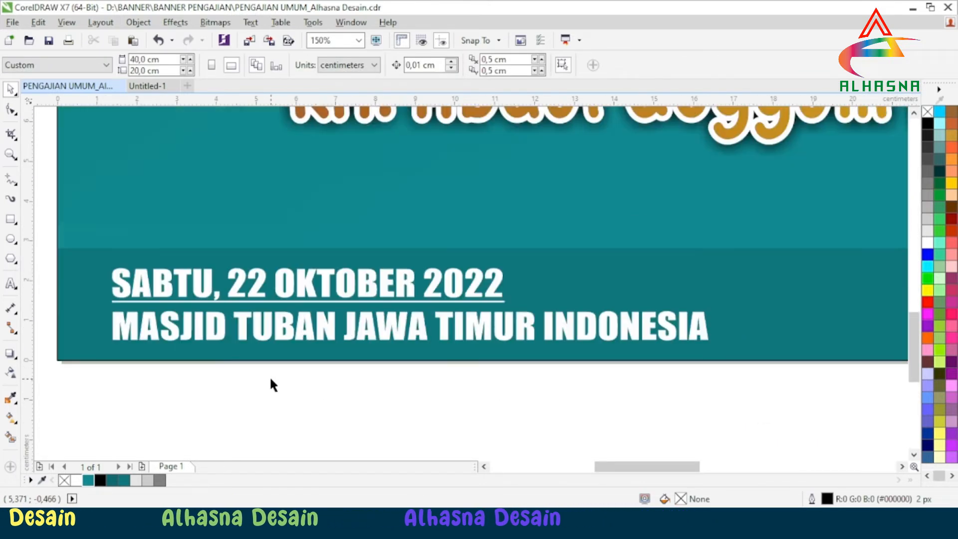
{"action": "scroll", "coordinate": [272, 384], "scroll_direction": "down", "scroll_amount": 1}
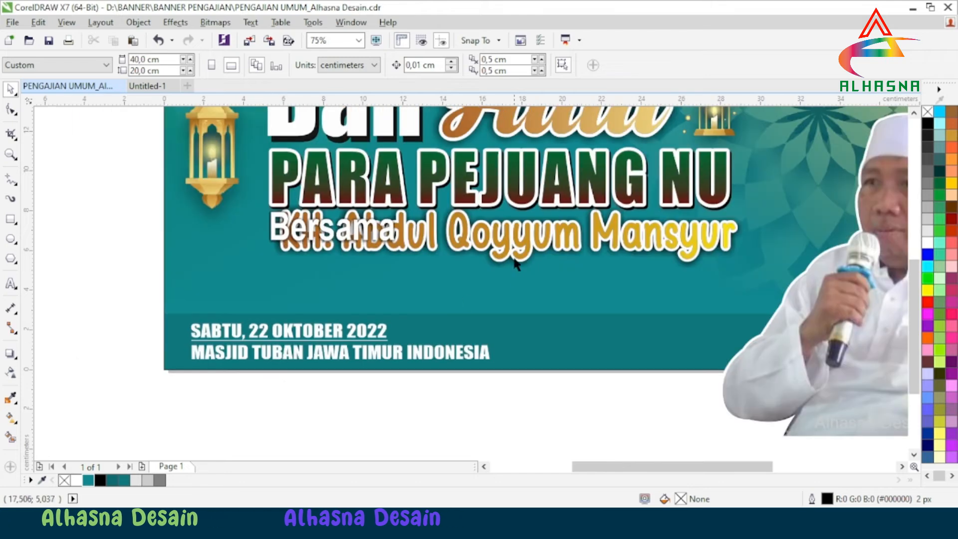
Reposition the speaker-name text below "Bersama", just above the dark bar, centred at about X 13 cm, Y 4.4 cm.
{"action": "left_click", "coordinate": [510, 256]}
{"action": "left_click_drag", "start_coordinate": [512, 235], "coordinate": [423, 283]}
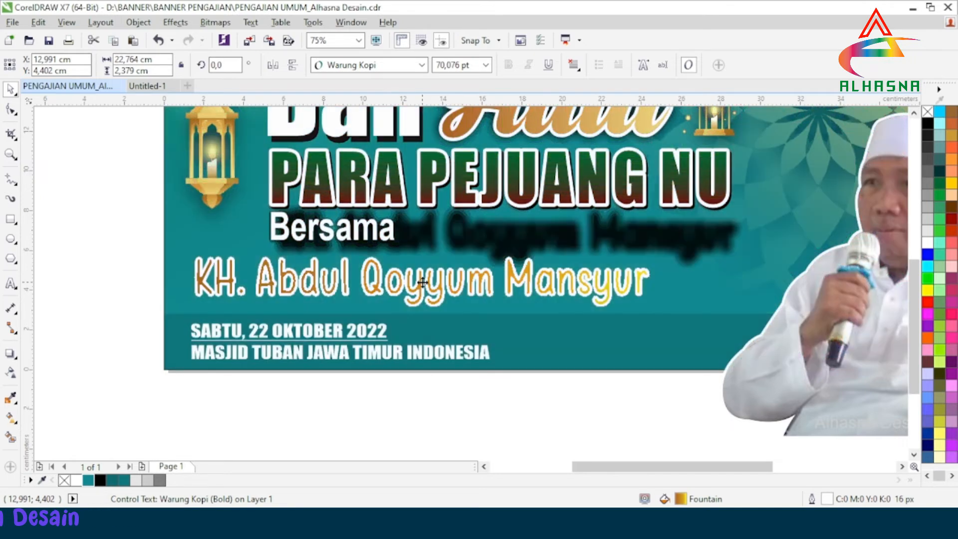
{"action": "left_click", "coordinate": [452, 387]}
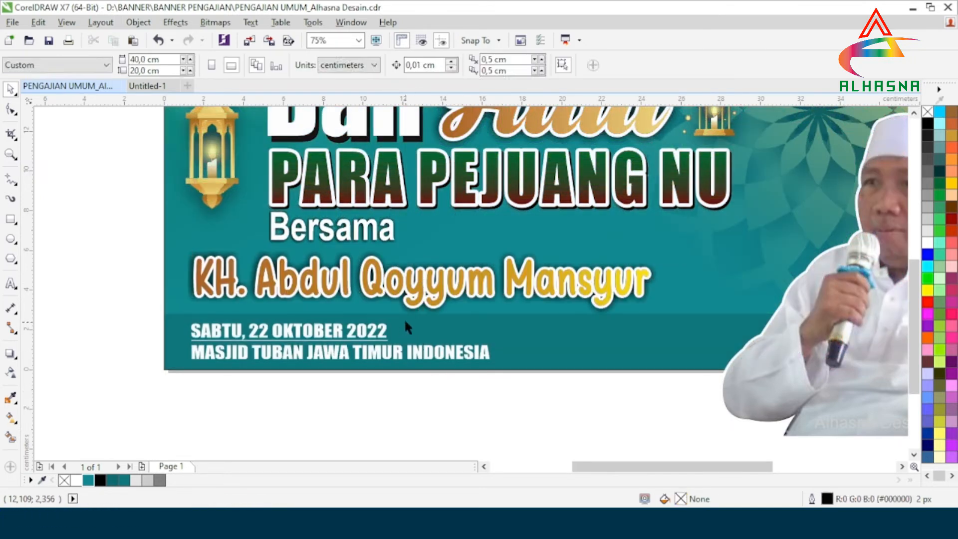
Reposition the speaker photo up and inward over the banner's lower-right corner, centred at about X 32.7 cm, Y 8 cm.
{"action": "scroll", "coordinate": [400, 321], "scroll_direction": "down", "scroll_amount": 2}
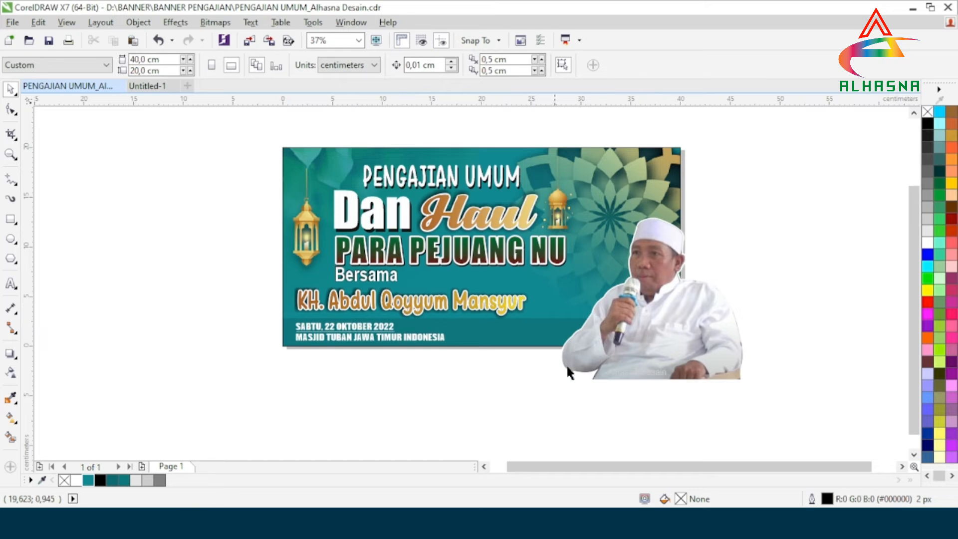
{"action": "scroll", "coordinate": [333, 347], "scroll_direction": "down", "scroll_amount": 2}
{"action": "scroll", "coordinate": [447, 332], "scroll_direction": "up", "scroll_amount": 2}
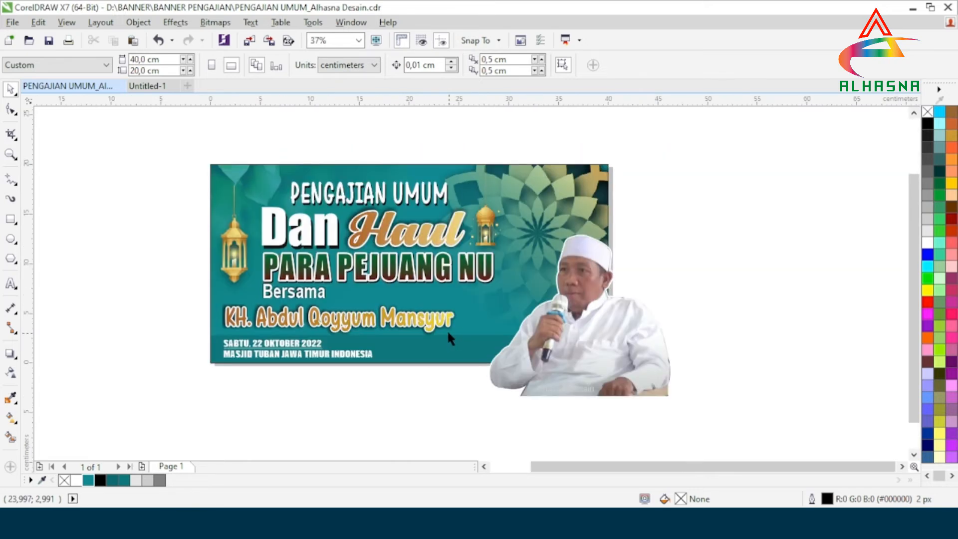
{"action": "scroll", "coordinate": [435, 313], "scroll_direction": "up", "scroll_amount": 2}
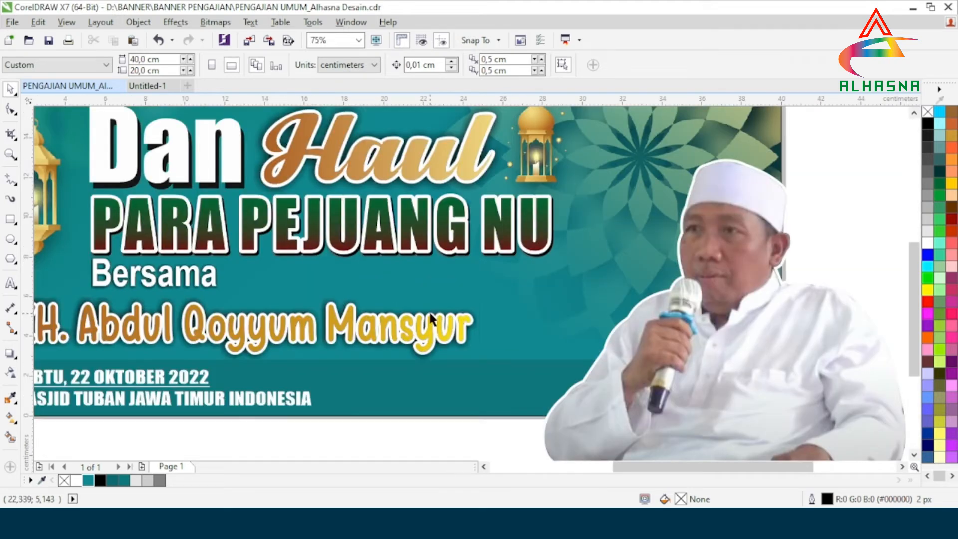
{"action": "scroll", "coordinate": [432, 316], "scroll_direction": "down", "scroll_amount": 1}
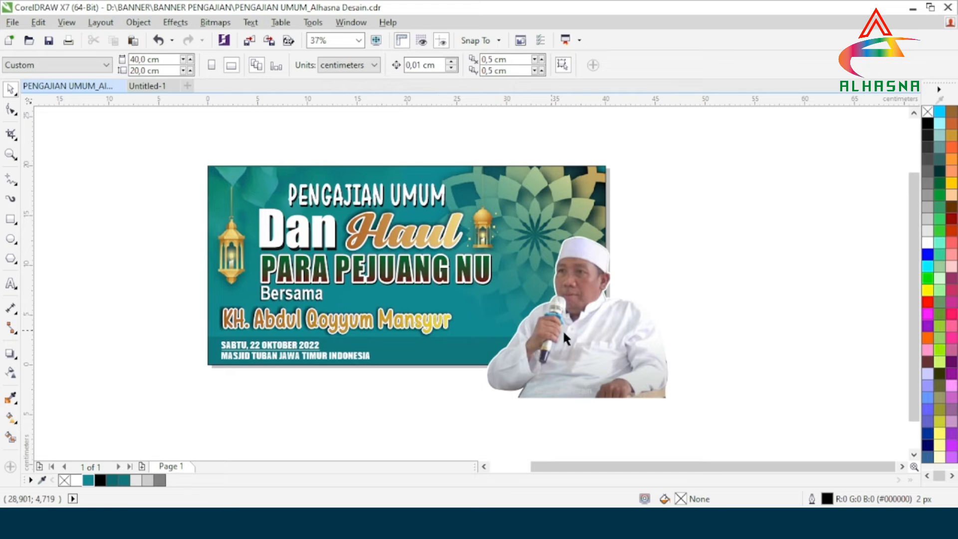
{"action": "left_click", "coordinate": [595, 344]}
{"action": "left_click_drag", "start_coordinate": [596, 346], "coordinate": [565, 317]}
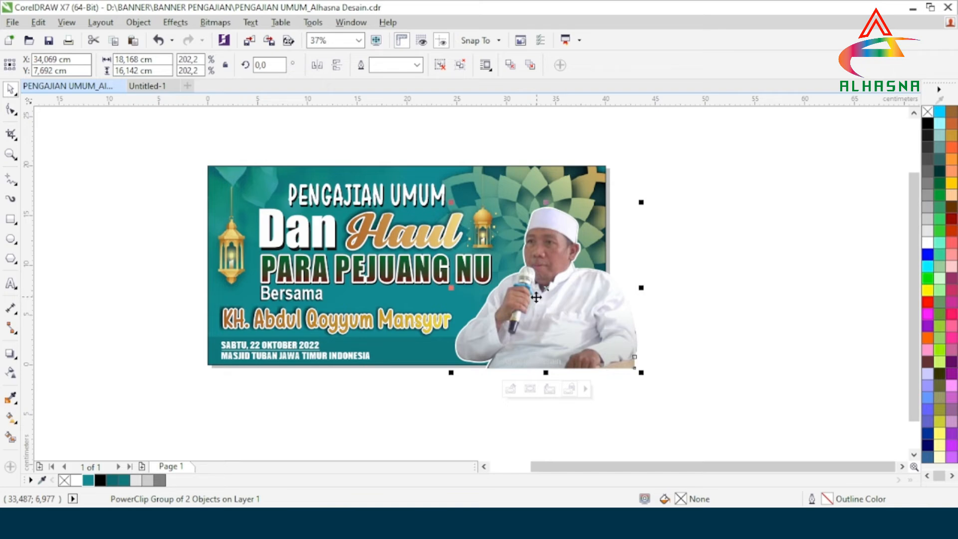
{"action": "scroll", "coordinate": [537, 298], "scroll_direction": "up", "scroll_amount": 2}
{"action": "left_click_drag", "start_coordinate": [542, 300], "coordinate": [515, 295]}
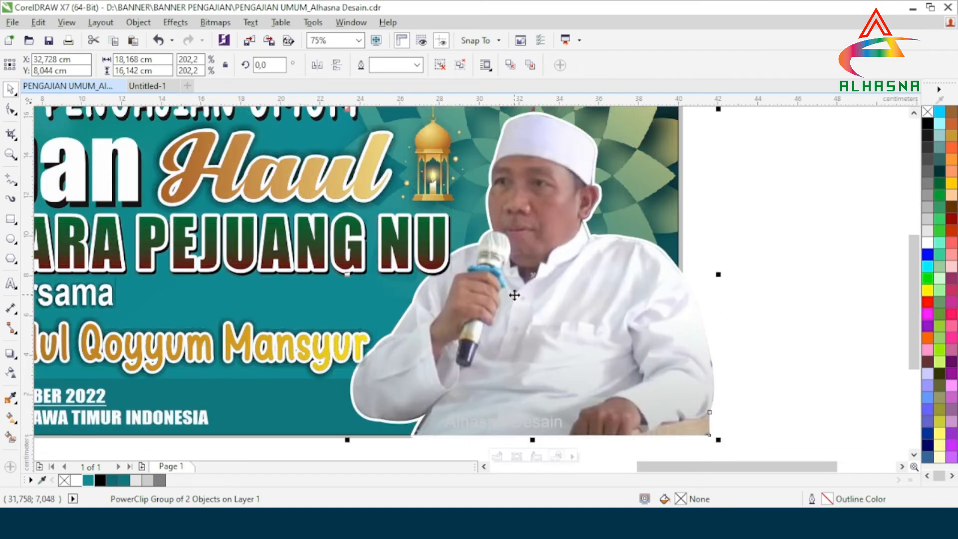
Align the speaker photo's bottom edge with the bottom of the banner's background rectangle.
{"action": "scroll", "coordinate": [518, 297], "scroll_direction": "down", "scroll_amount": 2}
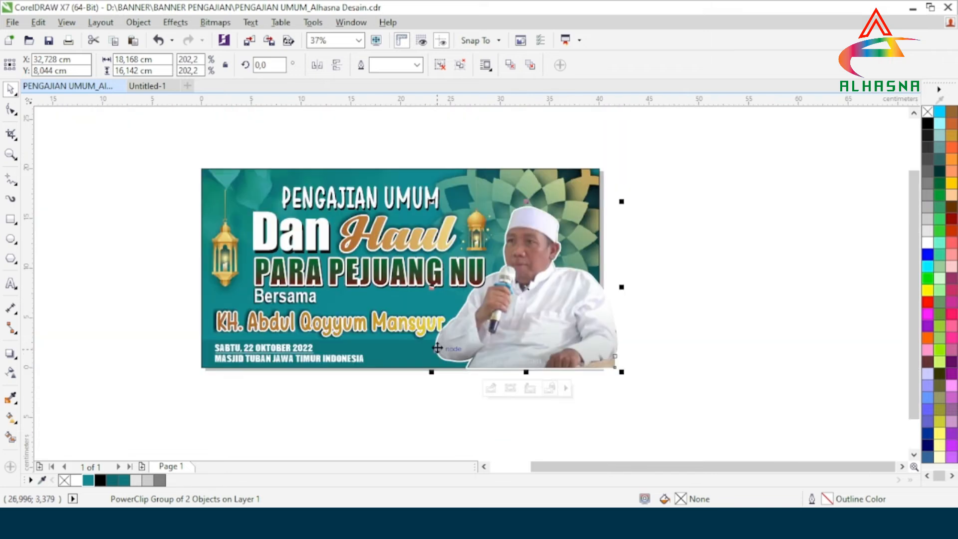
{"action": "left_click", "coordinate": [402, 356], "text": "shift"}
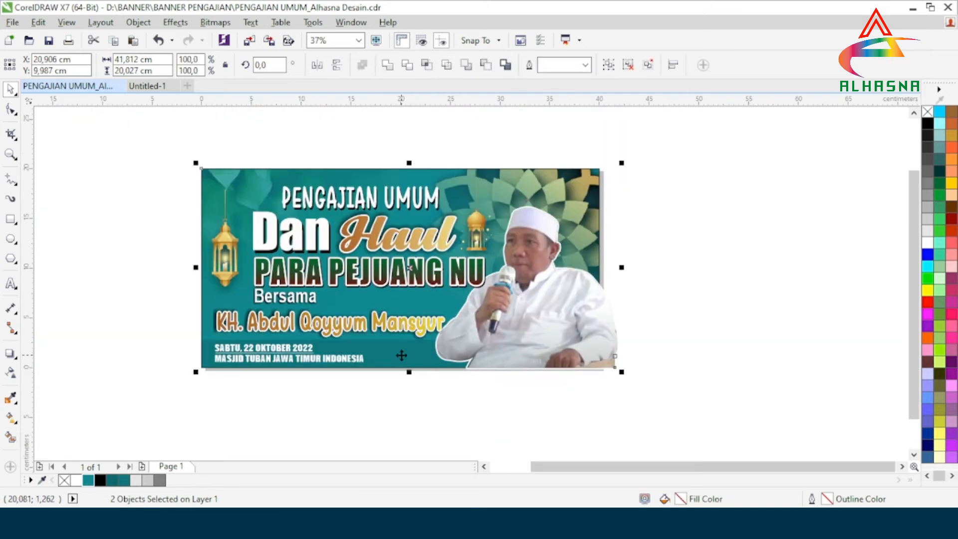
{"action": "key", "text": "b"}
{"action": "left_click", "coordinate": [645, 431]}
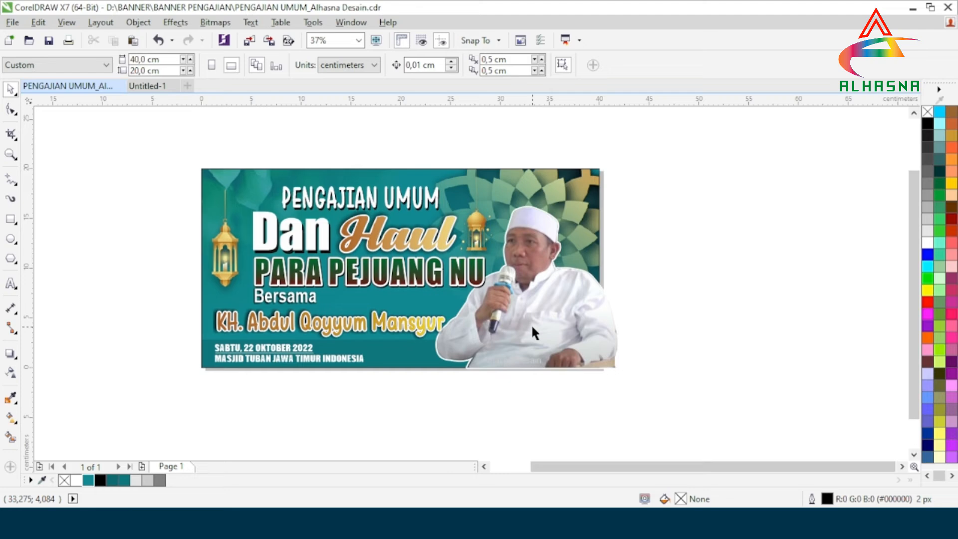
PowerClip the speaker photo inside the banner's 40 × 20 cm background rectangle.
{"action": "left_click", "coordinate": [531, 306]}
{"action": "right_click", "coordinate": [532, 310]}
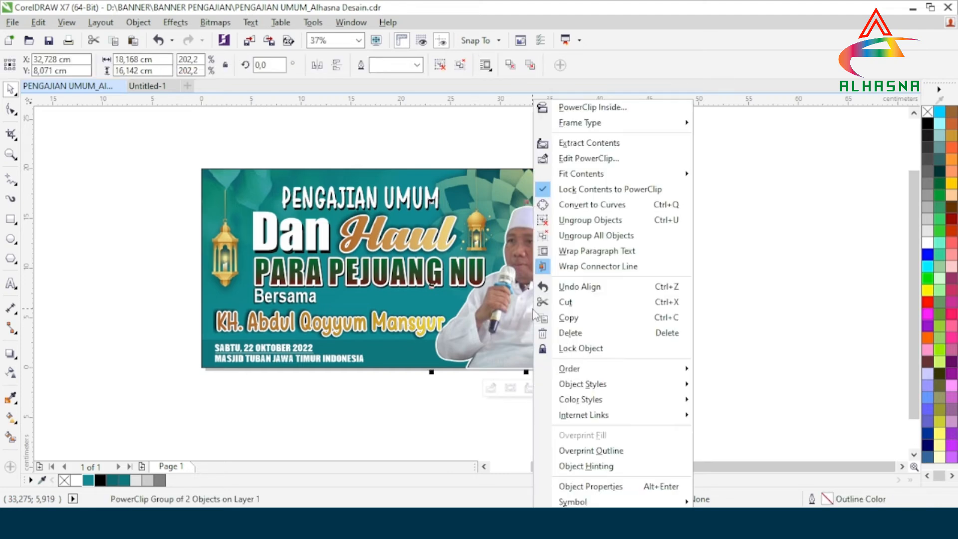
{"action": "left_click", "coordinate": [569, 107]}
{"action": "left_click", "coordinate": [384, 176]}
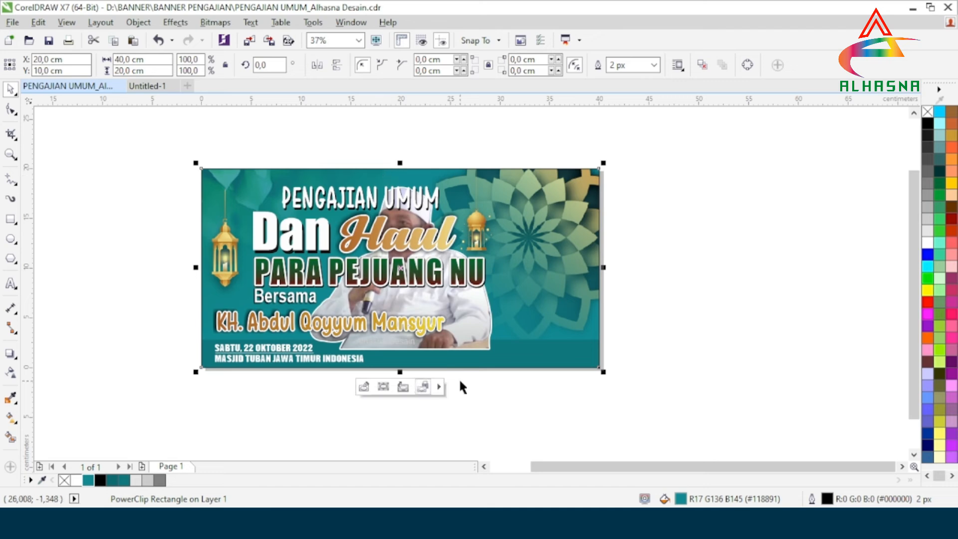
Within the background's PowerClip contents, move the speaker photo to the lower-right corner, centred at about X 32.8 cm, Y 8.2 cm, and finish editing.
{"action": "left_click", "coordinate": [364, 386]}
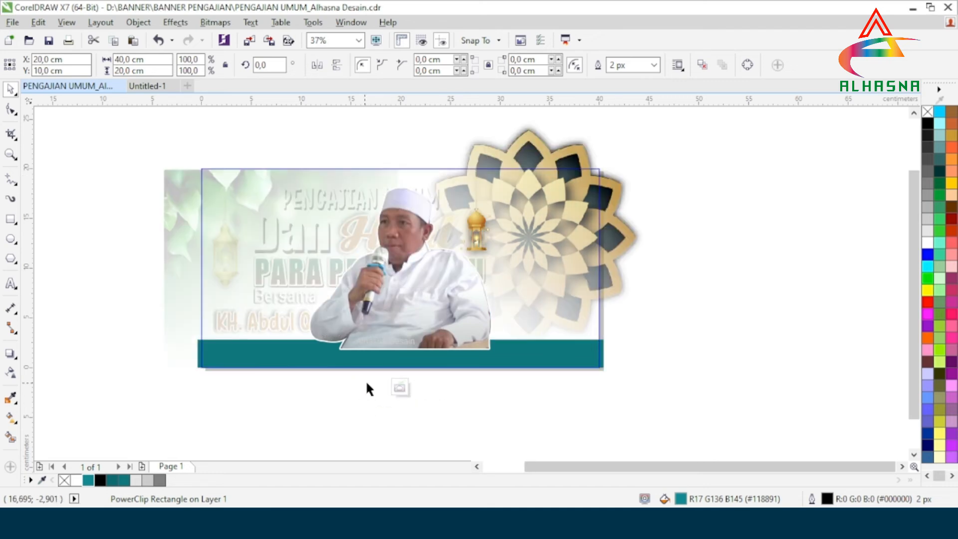
{"action": "left_click_drag", "start_coordinate": [417, 301], "coordinate": [545, 319]}
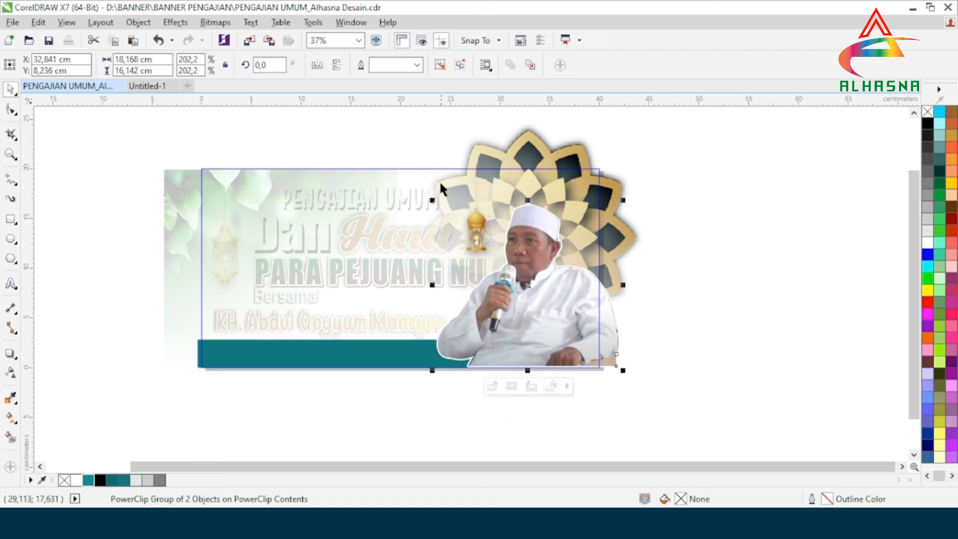
{"action": "left_click", "coordinate": [406, 149]}
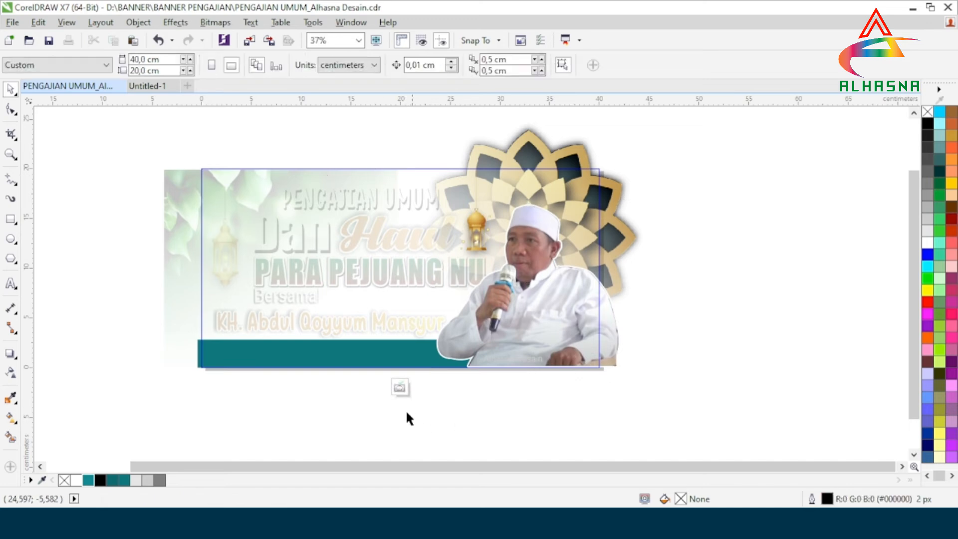
{"action": "left_click", "coordinate": [400, 389]}
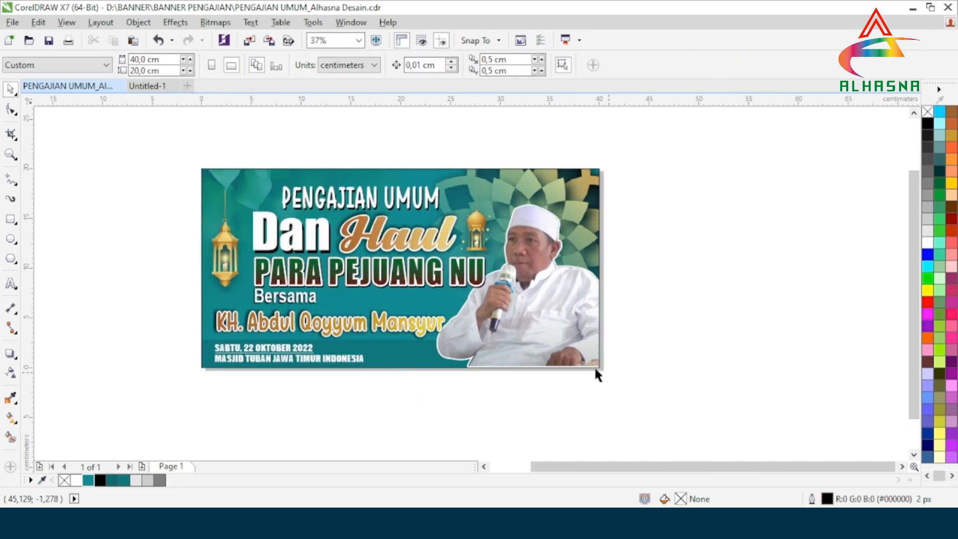
Examine the banner's overall layout, the text lines, and the clipped edges of the speaker photo up close.
{"action": "scroll", "coordinate": [513, 349], "scroll_direction": "down", "scroll_amount": 2}
{"action": "scroll", "coordinate": [490, 331], "scroll_direction": "up", "scroll_amount": 2}
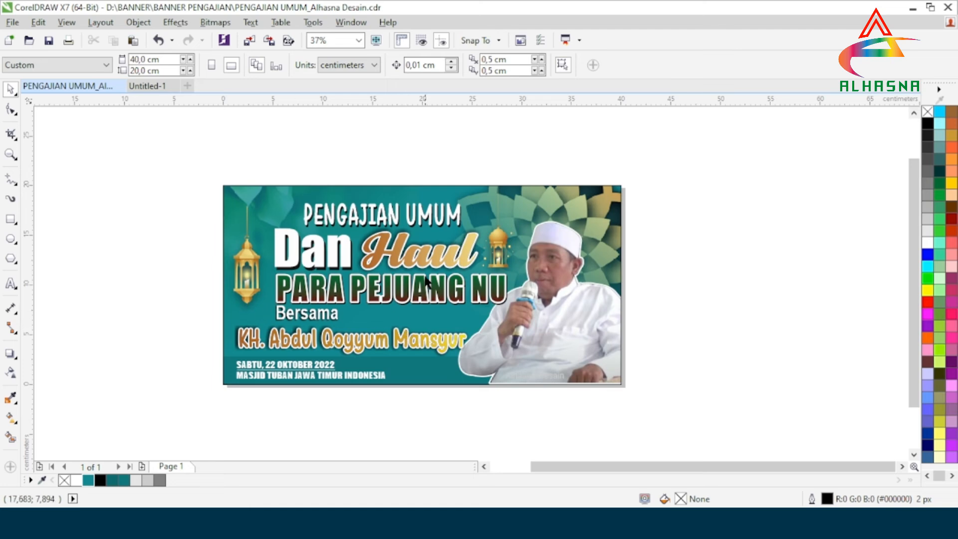
{"action": "scroll", "coordinate": [368, 293], "scroll_direction": "down", "scroll_amount": 2}
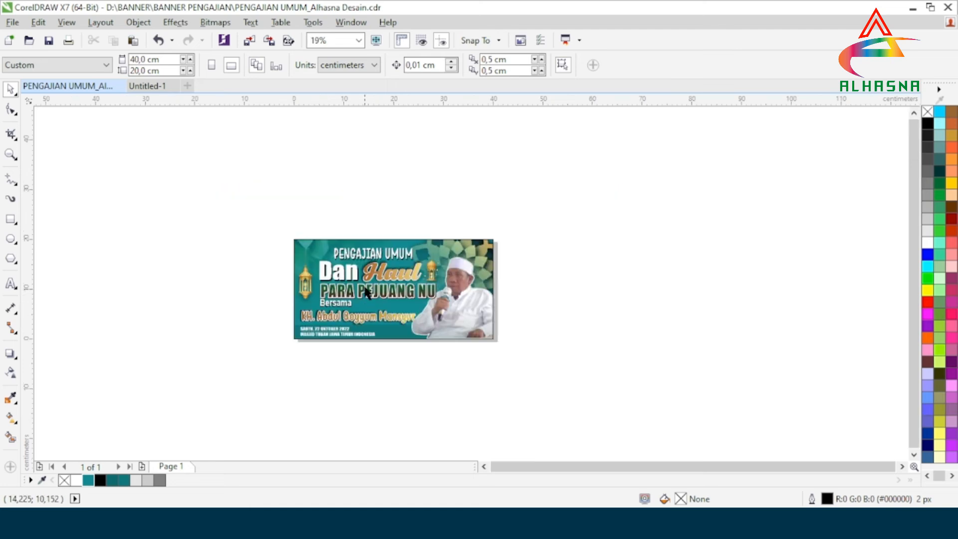
{"action": "scroll", "coordinate": [367, 292], "scroll_direction": "up", "scroll_amount": 2}
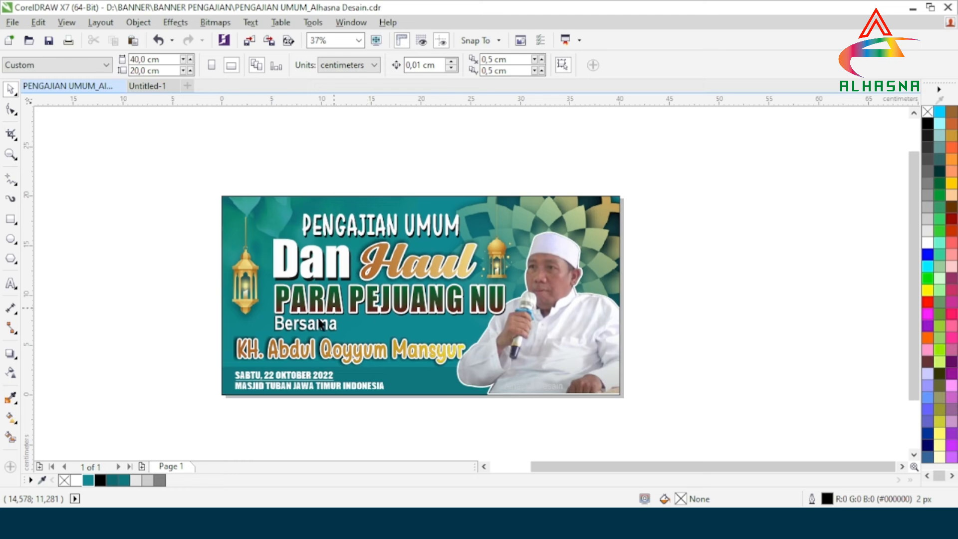
{"action": "scroll", "coordinate": [290, 331], "scroll_direction": "up", "scroll_amount": 2}
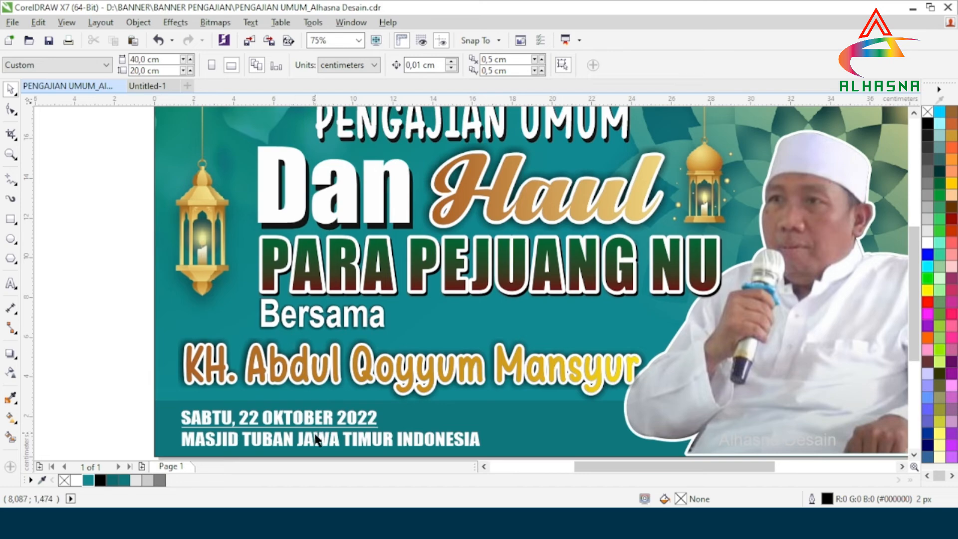
{"action": "scroll", "coordinate": [310, 391], "scroll_direction": "up", "scroll_amount": 2}
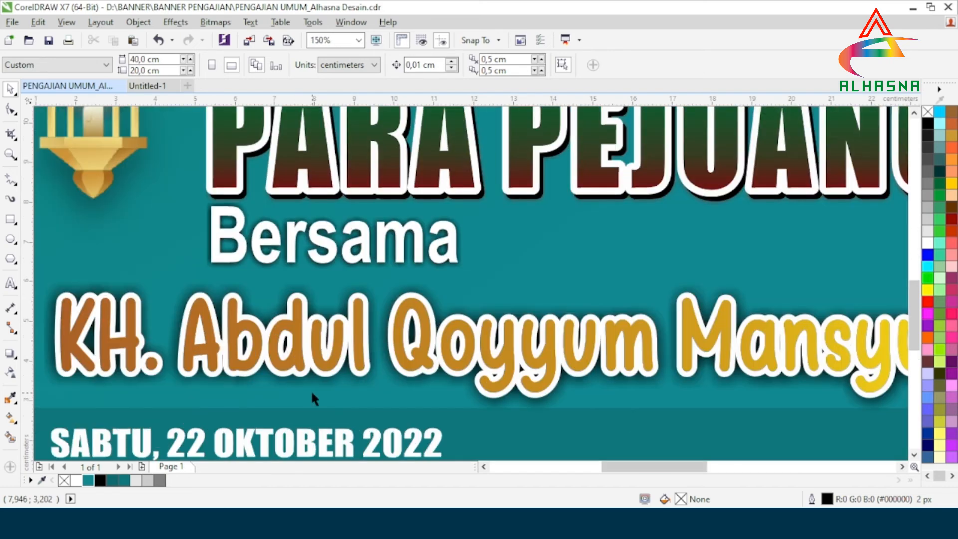
{"action": "scroll", "coordinate": [311, 390], "scroll_direction": "down", "scroll_amount": 2}
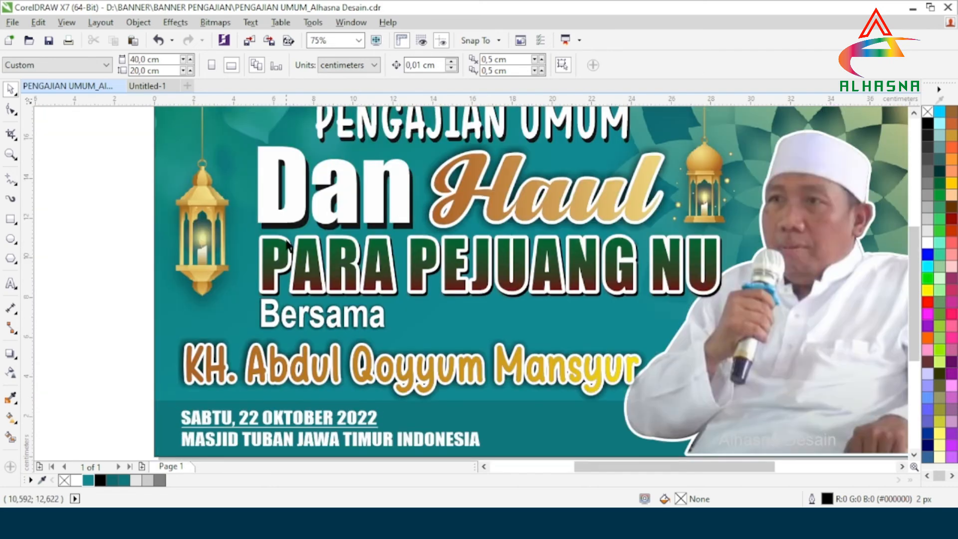
{"action": "scroll", "coordinate": [327, 277], "scroll_direction": "down", "scroll_amount": 2}
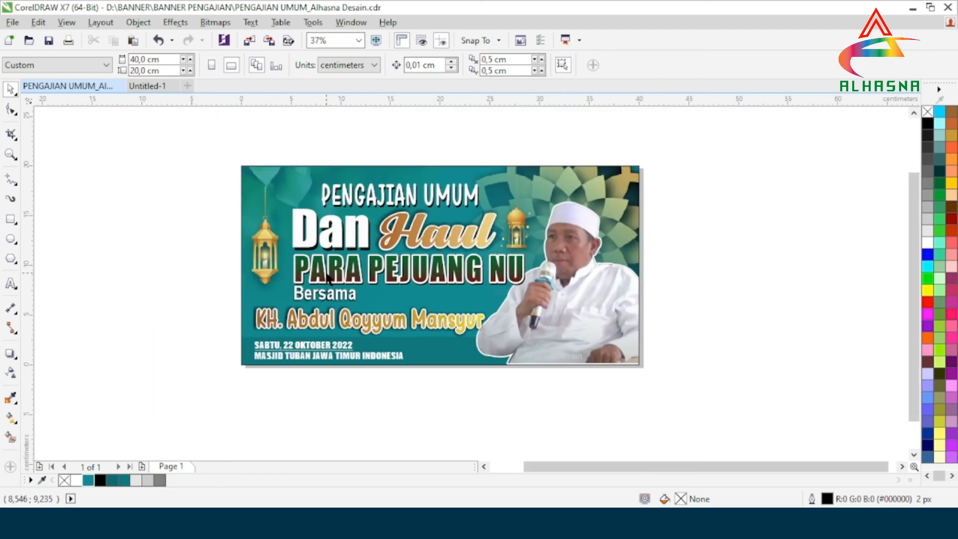
{"action": "scroll", "coordinate": [513, 218], "scroll_direction": "up", "scroll_amount": 2}
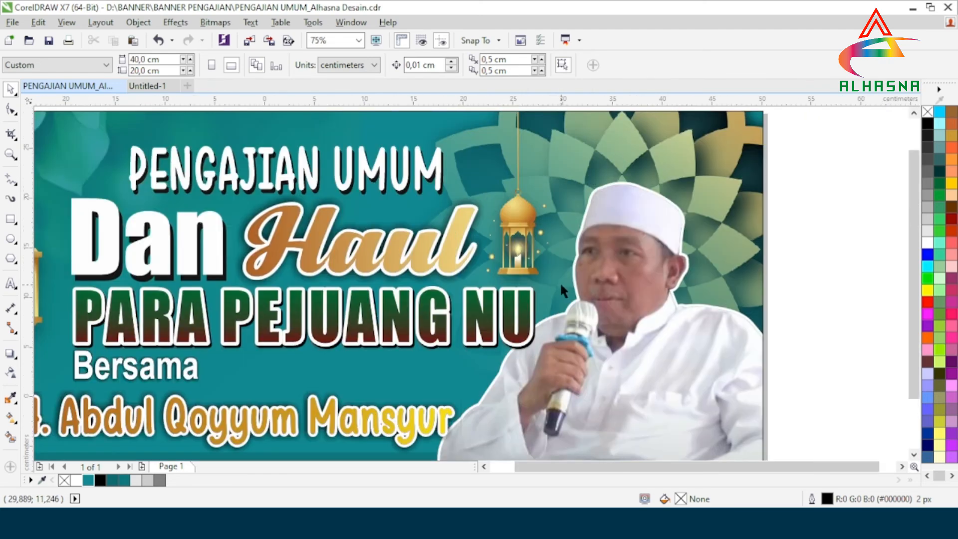
{"action": "scroll", "coordinate": [560, 282], "scroll_direction": "down", "scroll_amount": 2}
{"action": "scroll", "coordinate": [593, 405], "scroll_direction": "up", "scroll_amount": 2}
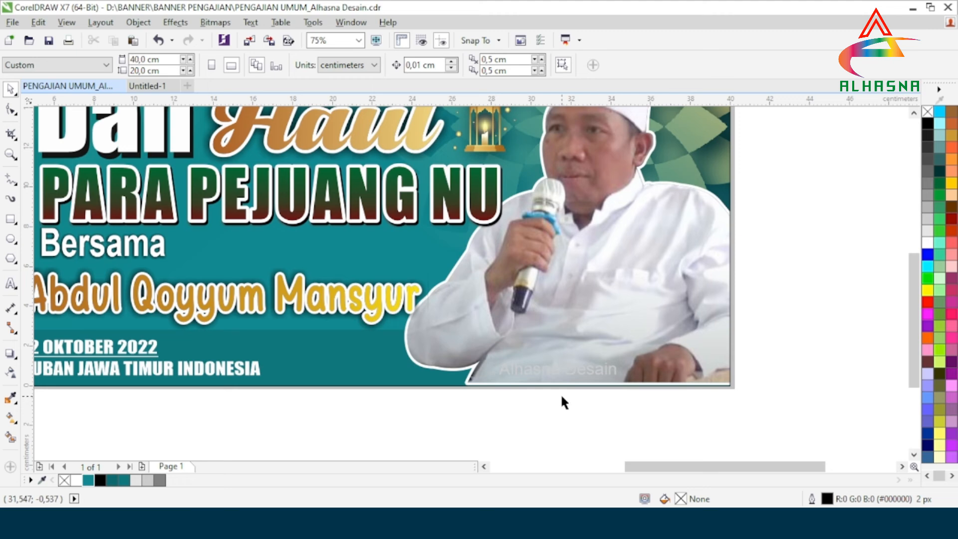
{"action": "scroll", "coordinate": [562, 397], "scroll_direction": "down", "scroll_amount": 2}
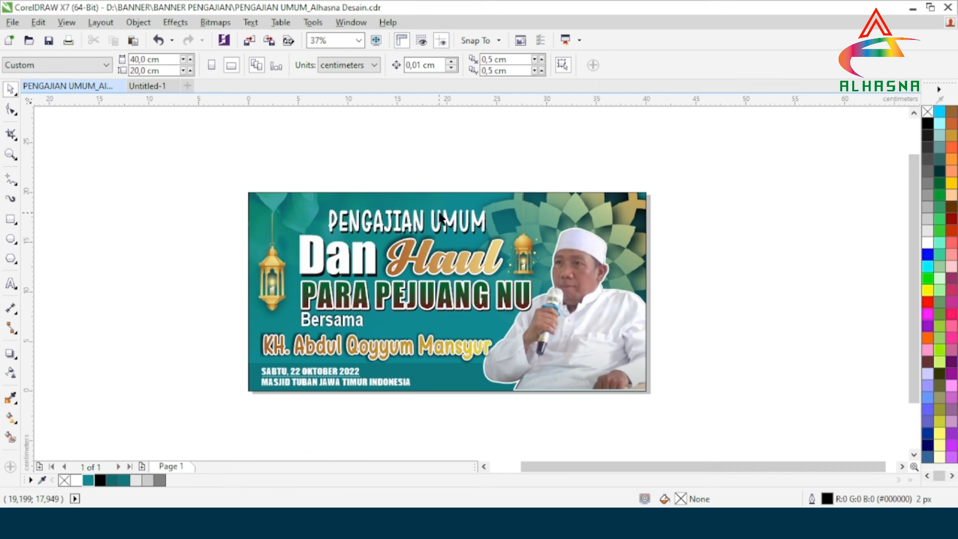
Nudge the group with the left lantern and titles slightly right and down, centred at about X 14.53 cm, Y 12.24 cm.
{"action": "scroll", "coordinate": [275, 220], "scroll_direction": "up", "scroll_amount": 4}
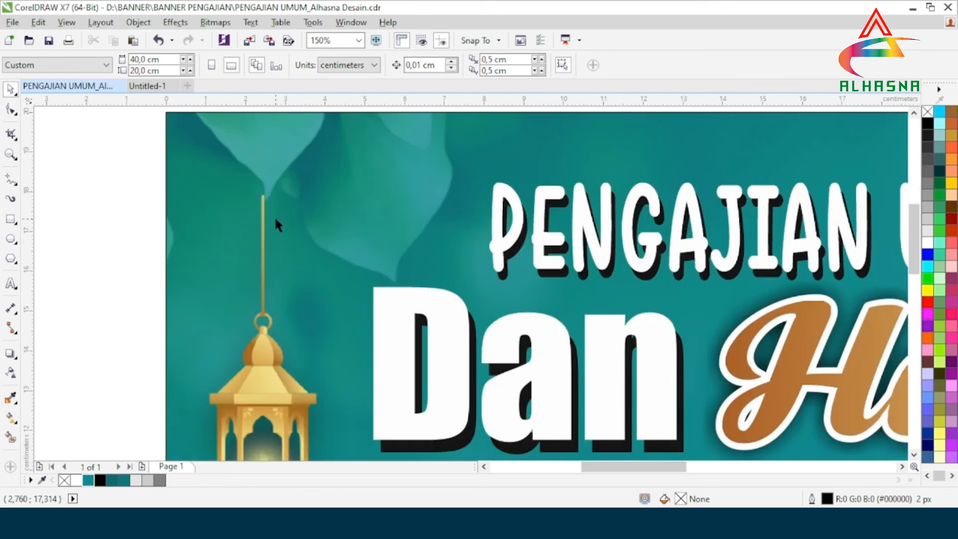
{"action": "scroll", "coordinate": [275, 224], "scroll_direction": "down", "scroll_amount": 2}
{"action": "scroll", "coordinate": [250, 220], "scroll_direction": "up", "scroll_amount": 4}
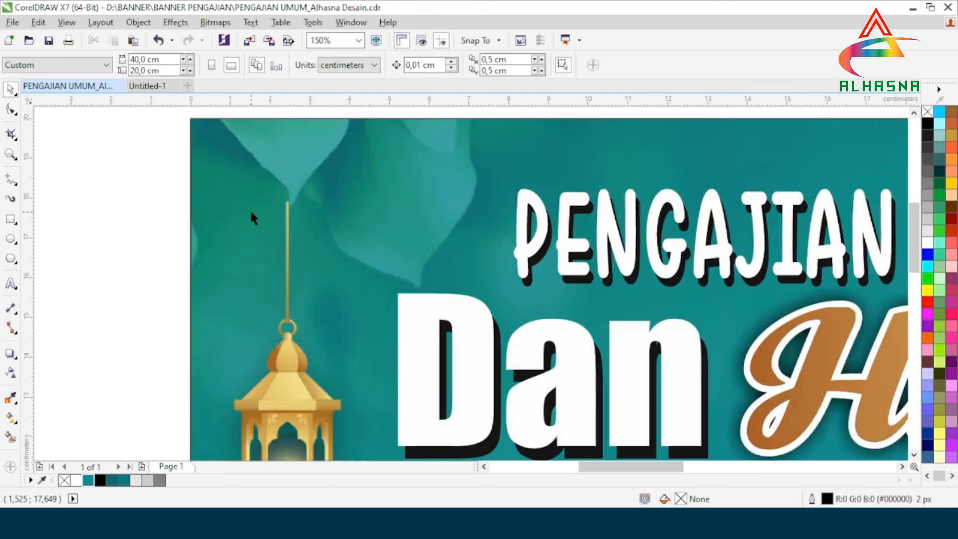
{"action": "left_click", "coordinate": [324, 275]}
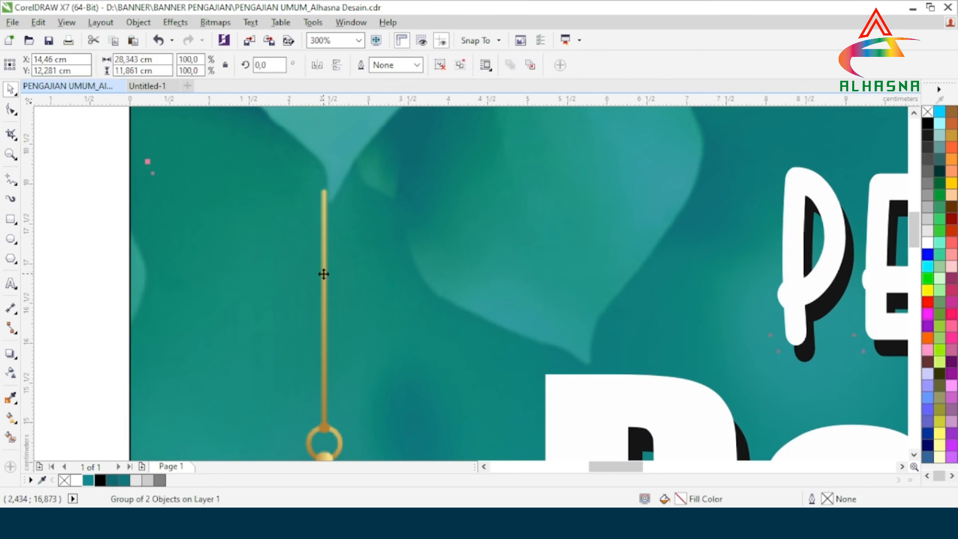
{"action": "left_click_drag", "start_coordinate": [324, 275], "coordinate": [328, 276]}
{"action": "scroll", "coordinate": [313, 219], "scroll_direction": "down", "scroll_amount": 4}
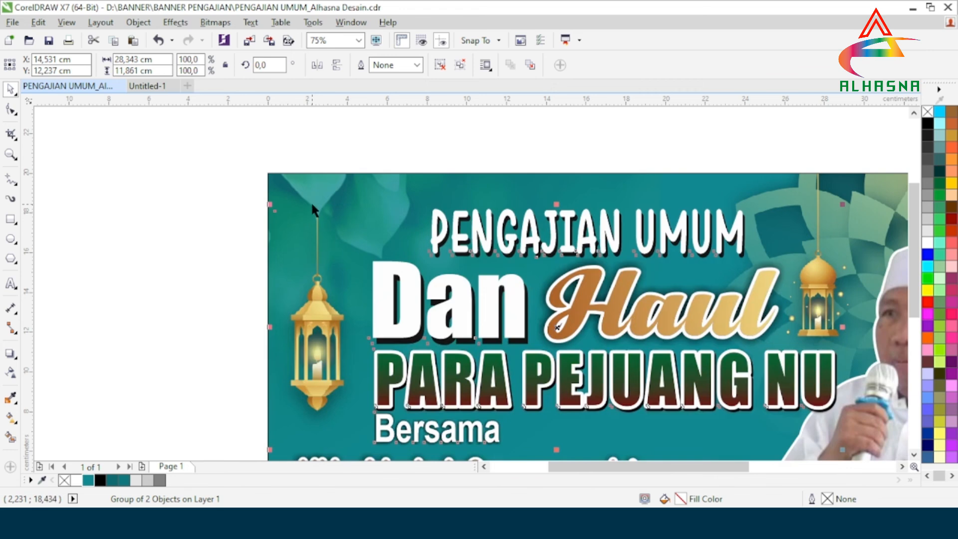
{"action": "scroll", "coordinate": [311, 201], "scroll_direction": "down", "scroll_amount": 2}
{"action": "left_click", "coordinate": [526, 411]}
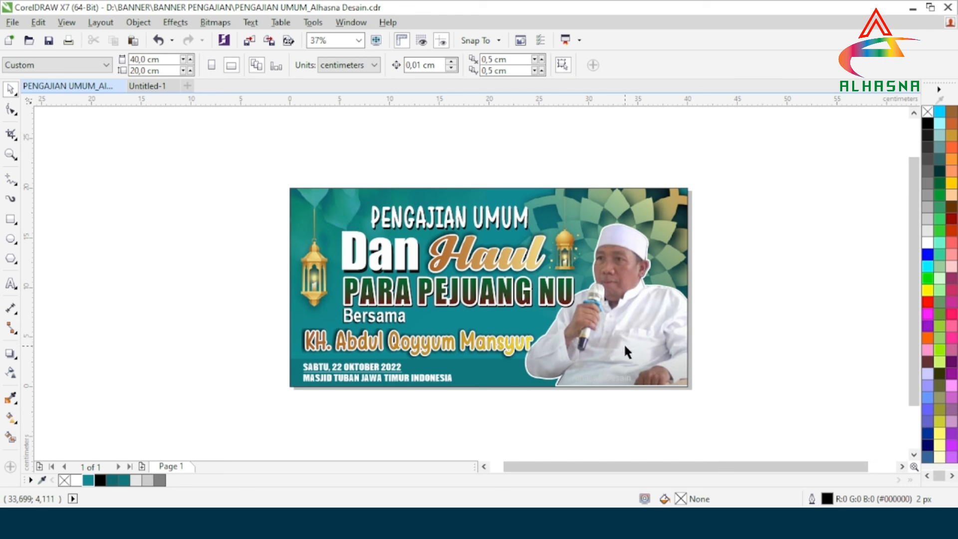
{"action": "scroll", "coordinate": [615, 311], "scroll_direction": "up", "scroll_amount": 2}
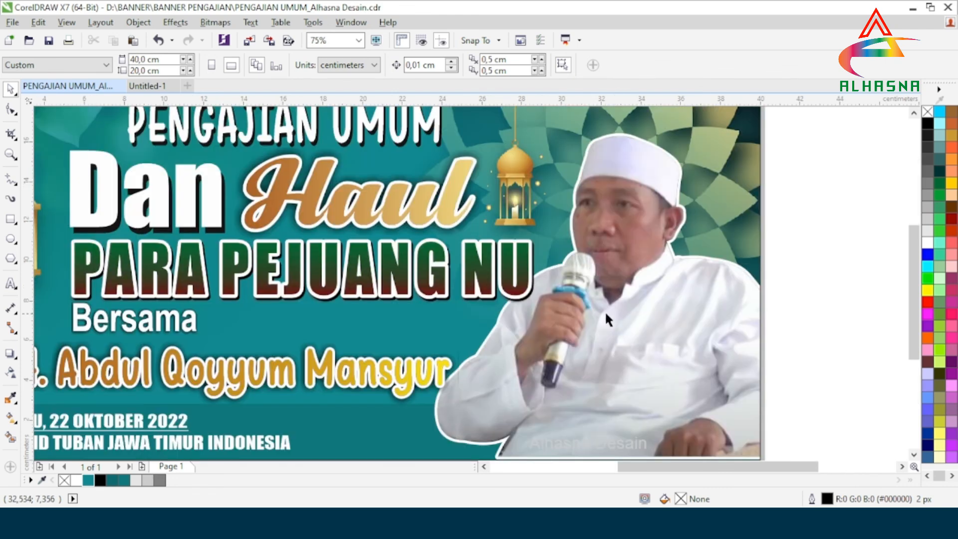
{"action": "scroll", "coordinate": [601, 311], "scroll_direction": "down", "scroll_amount": 2}
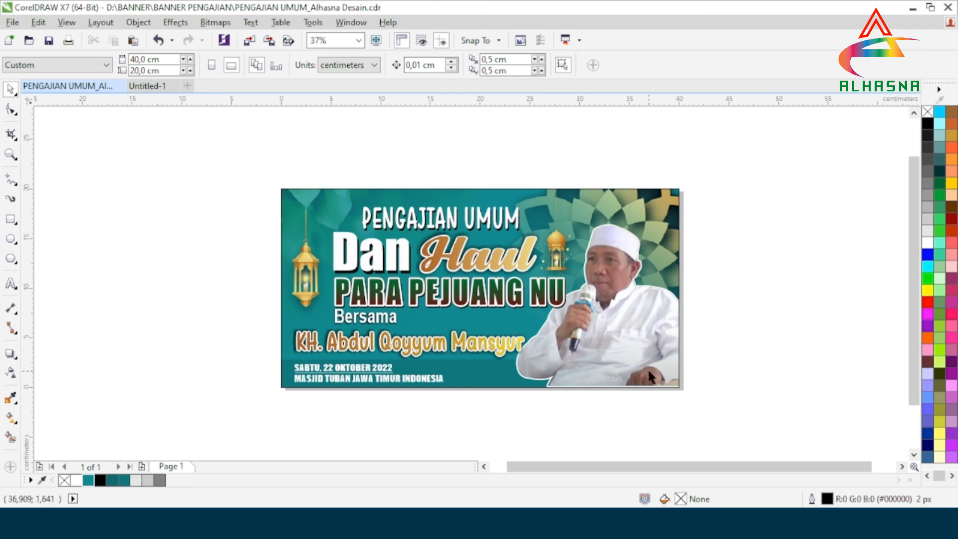
{"action": "scroll", "coordinate": [577, 308], "scroll_direction": "up", "scroll_amount": 2}
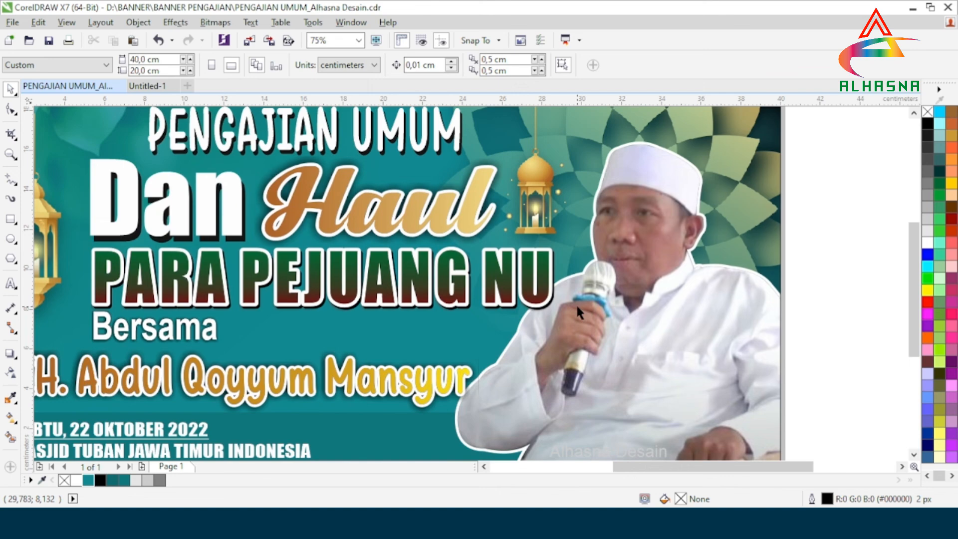
{"action": "scroll", "coordinate": [577, 308], "scroll_direction": "down", "scroll_amount": 2}
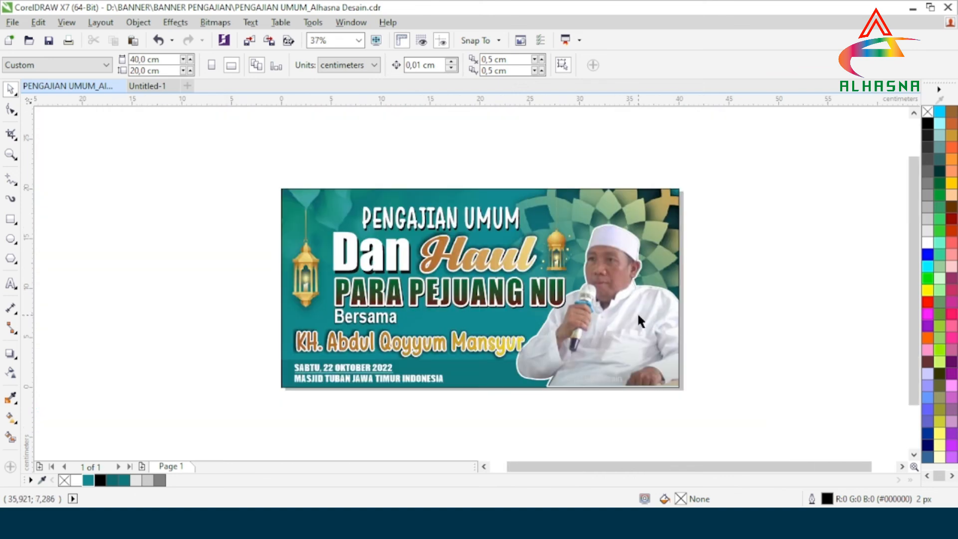
{"action": "scroll", "coordinate": [405, 284], "scroll_direction": "down", "scroll_amount": 2}
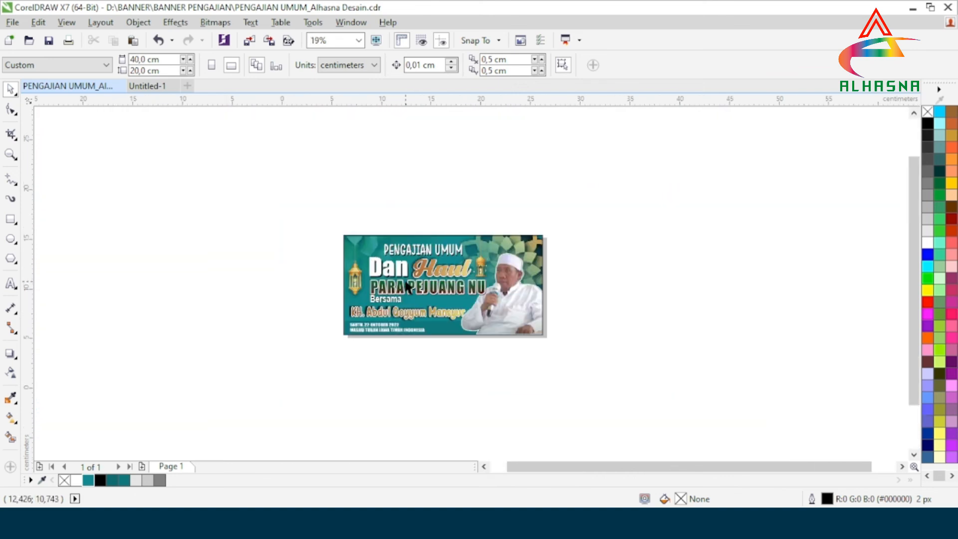
{"action": "scroll", "coordinate": [404, 282], "scroll_direction": "up", "scroll_amount": 2}
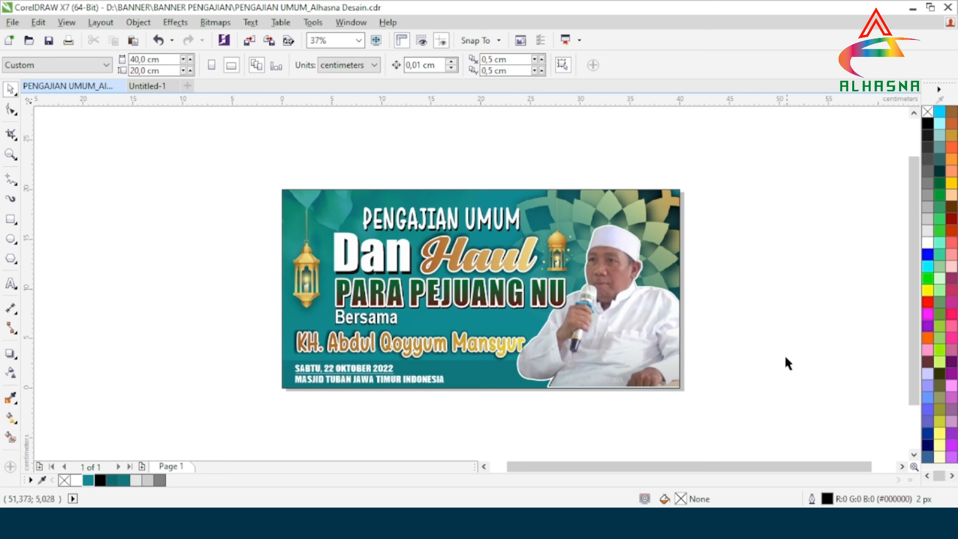